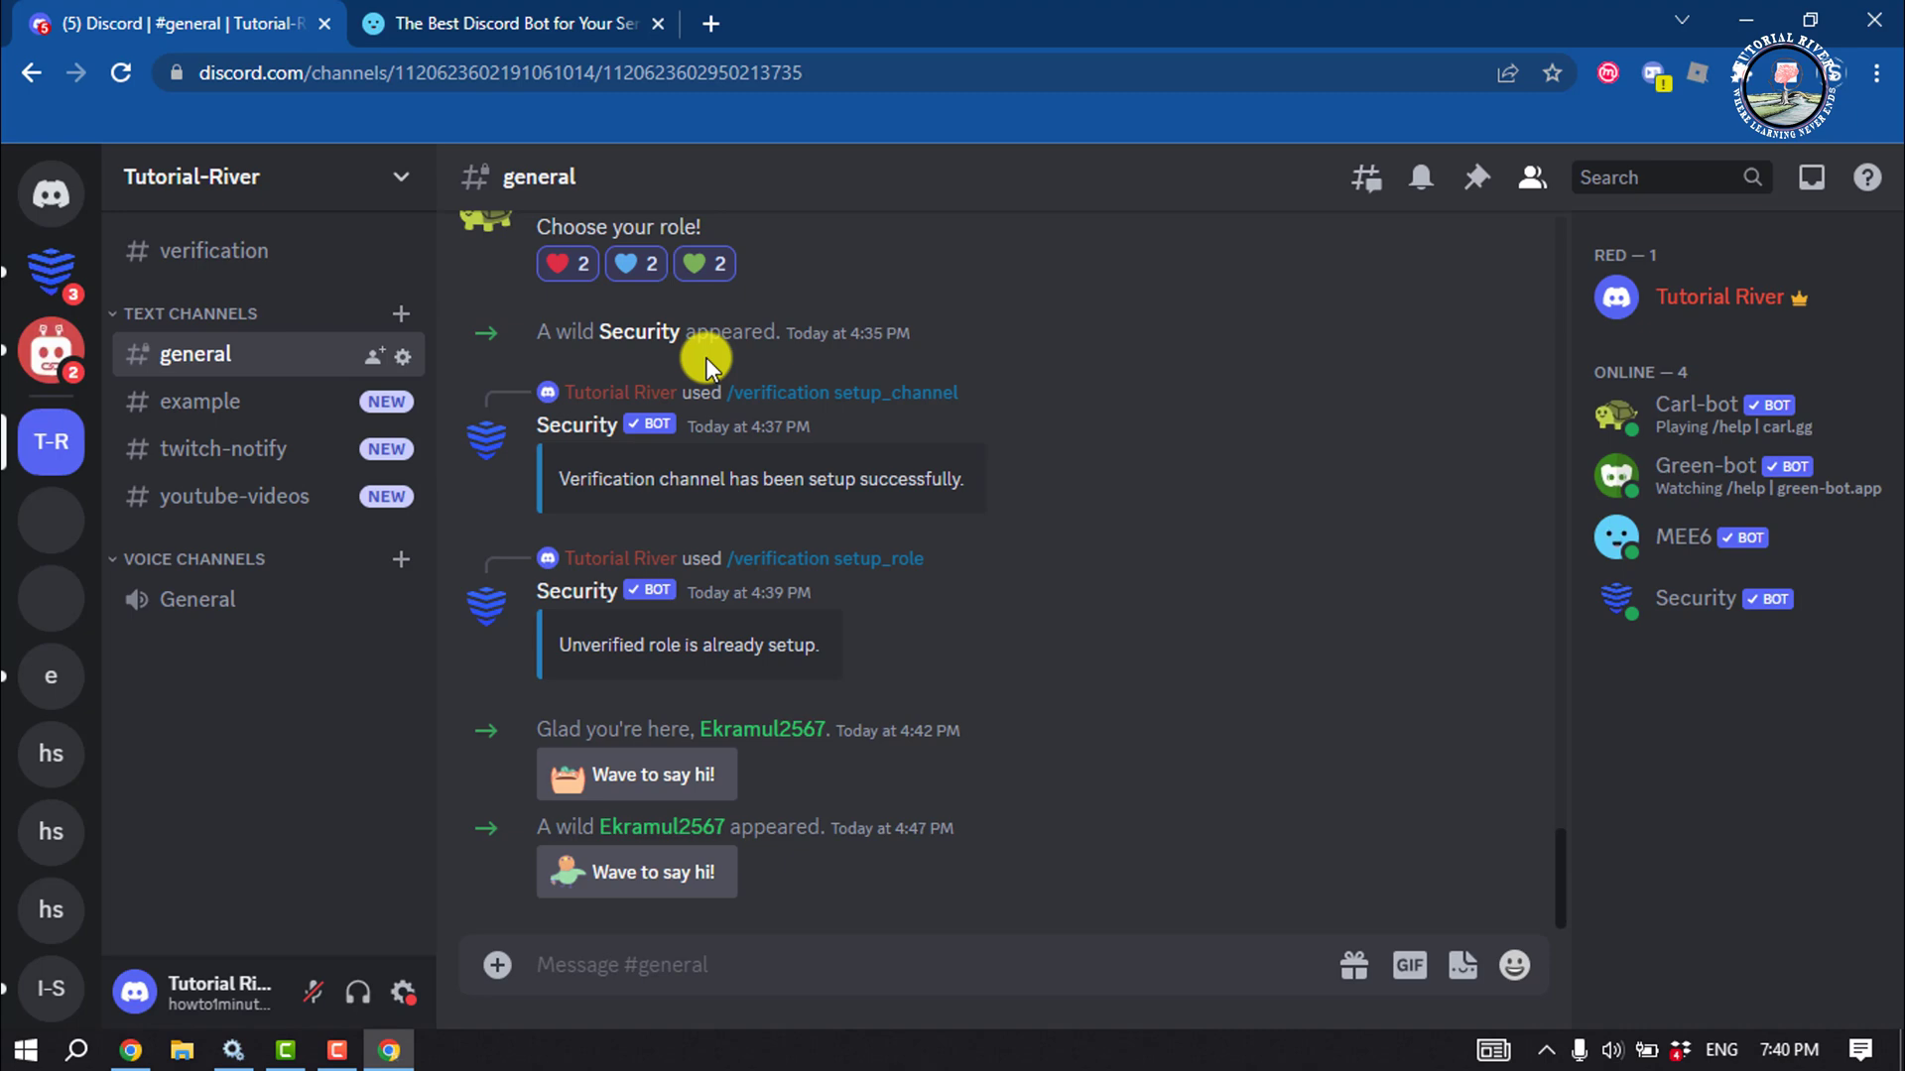
- Create a public text channel named "welcome" in the Text Channels category
click(401, 313)
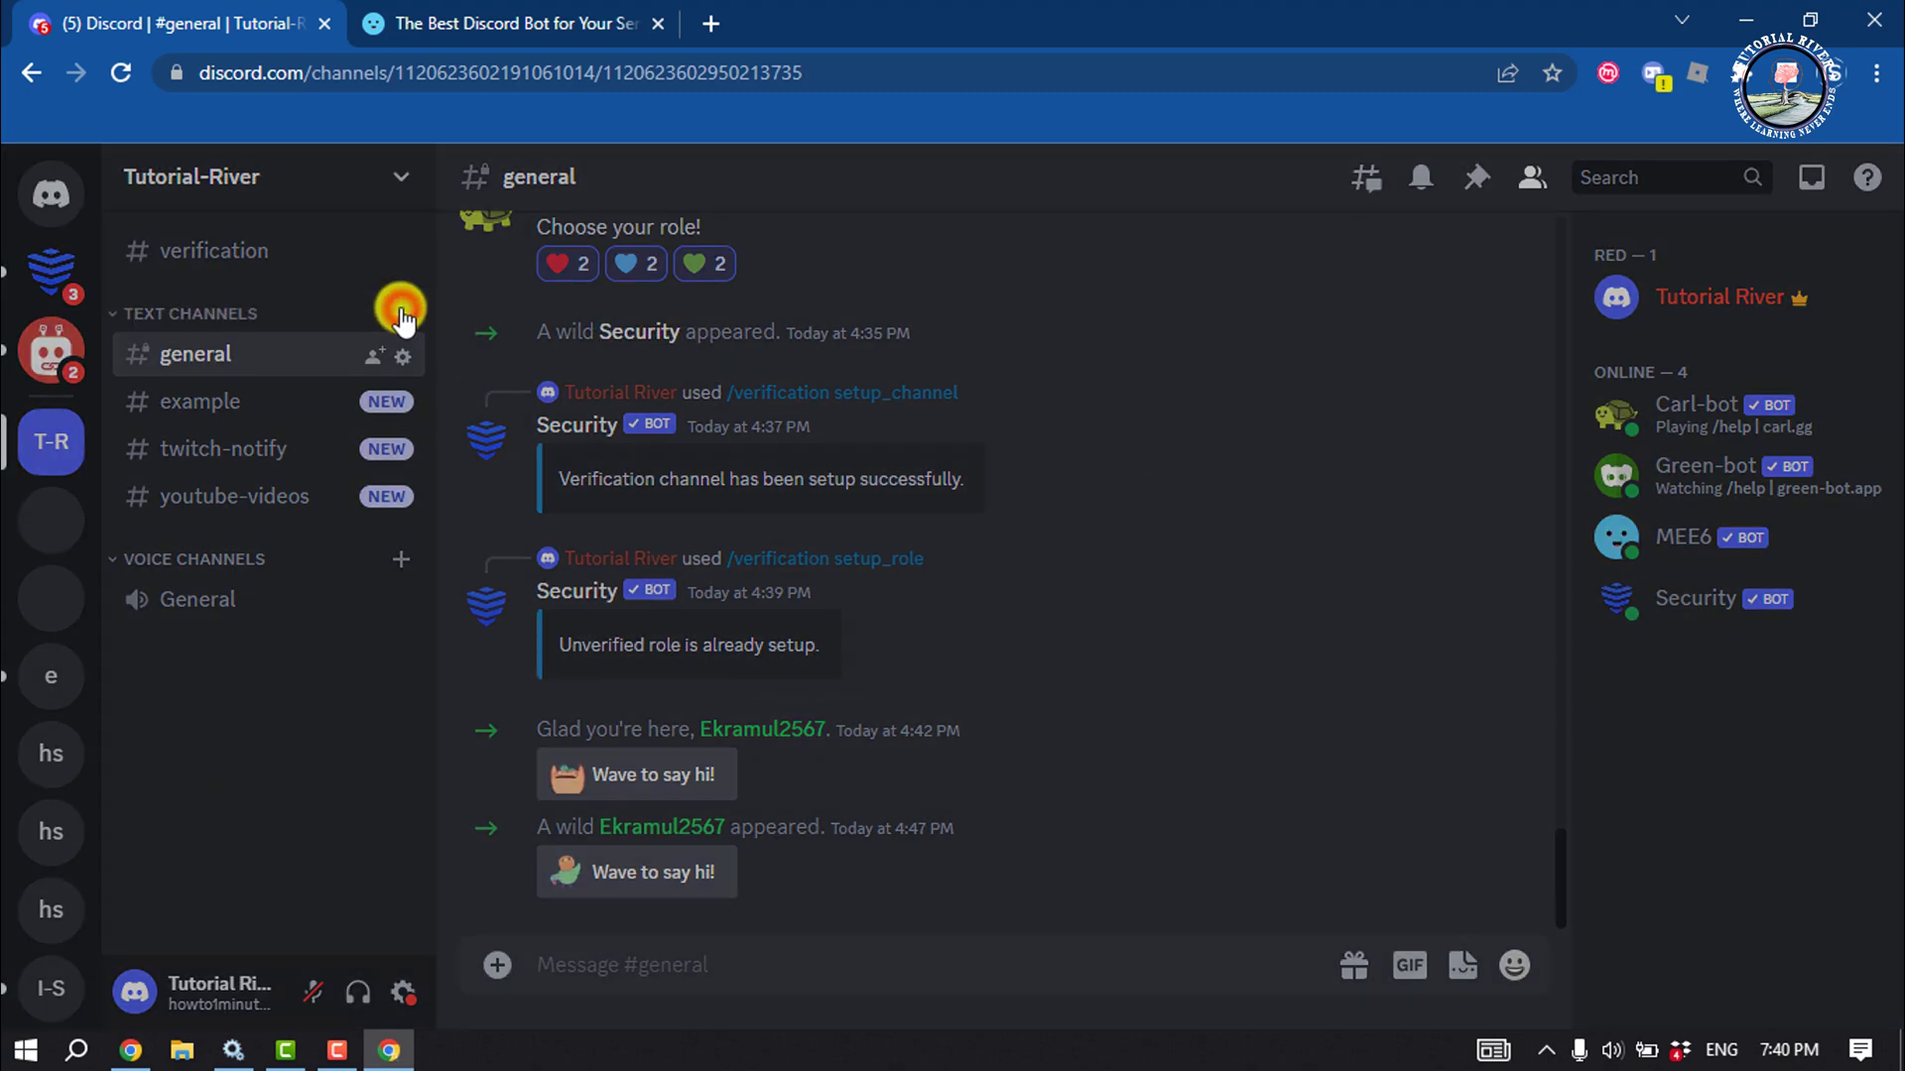
text(welcom)
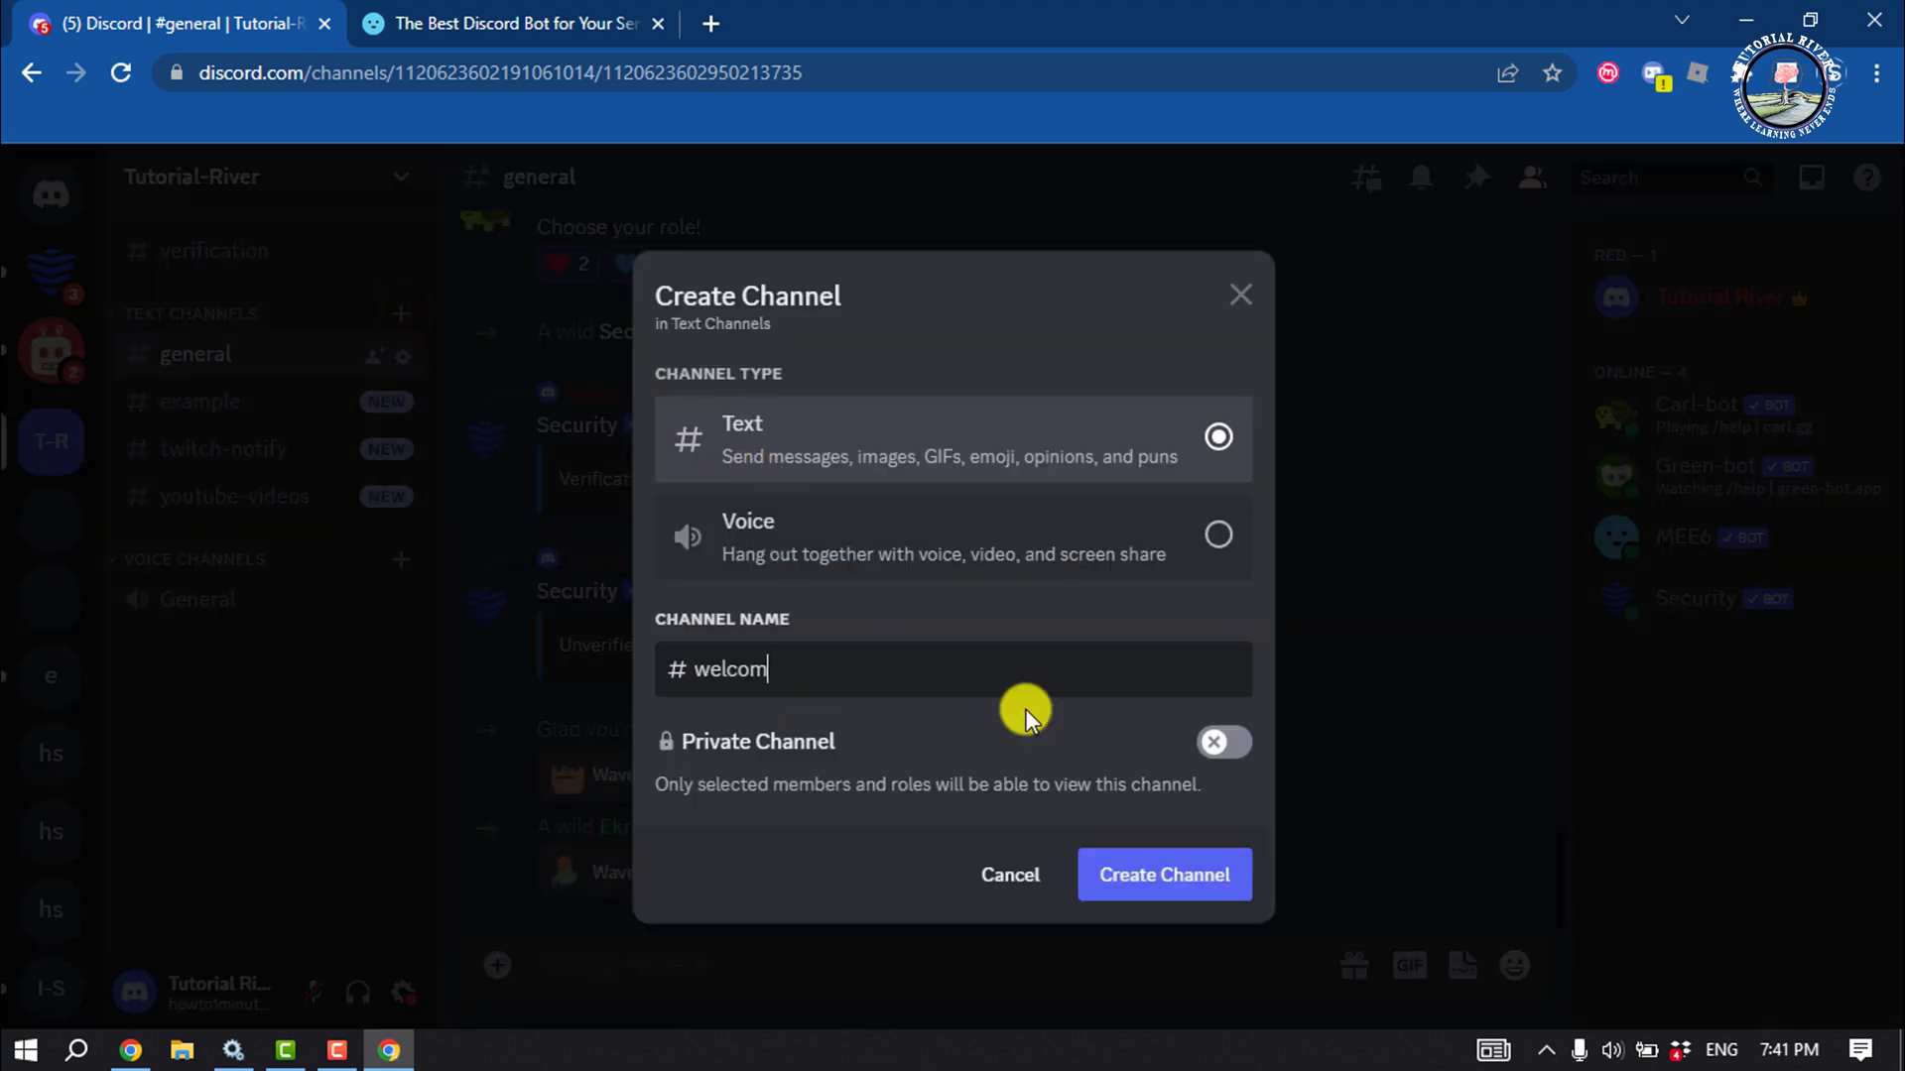
text(e)
click(1176, 877)
- Create a public text channel named "goodbye" in the Text Channels category
click(403, 315)
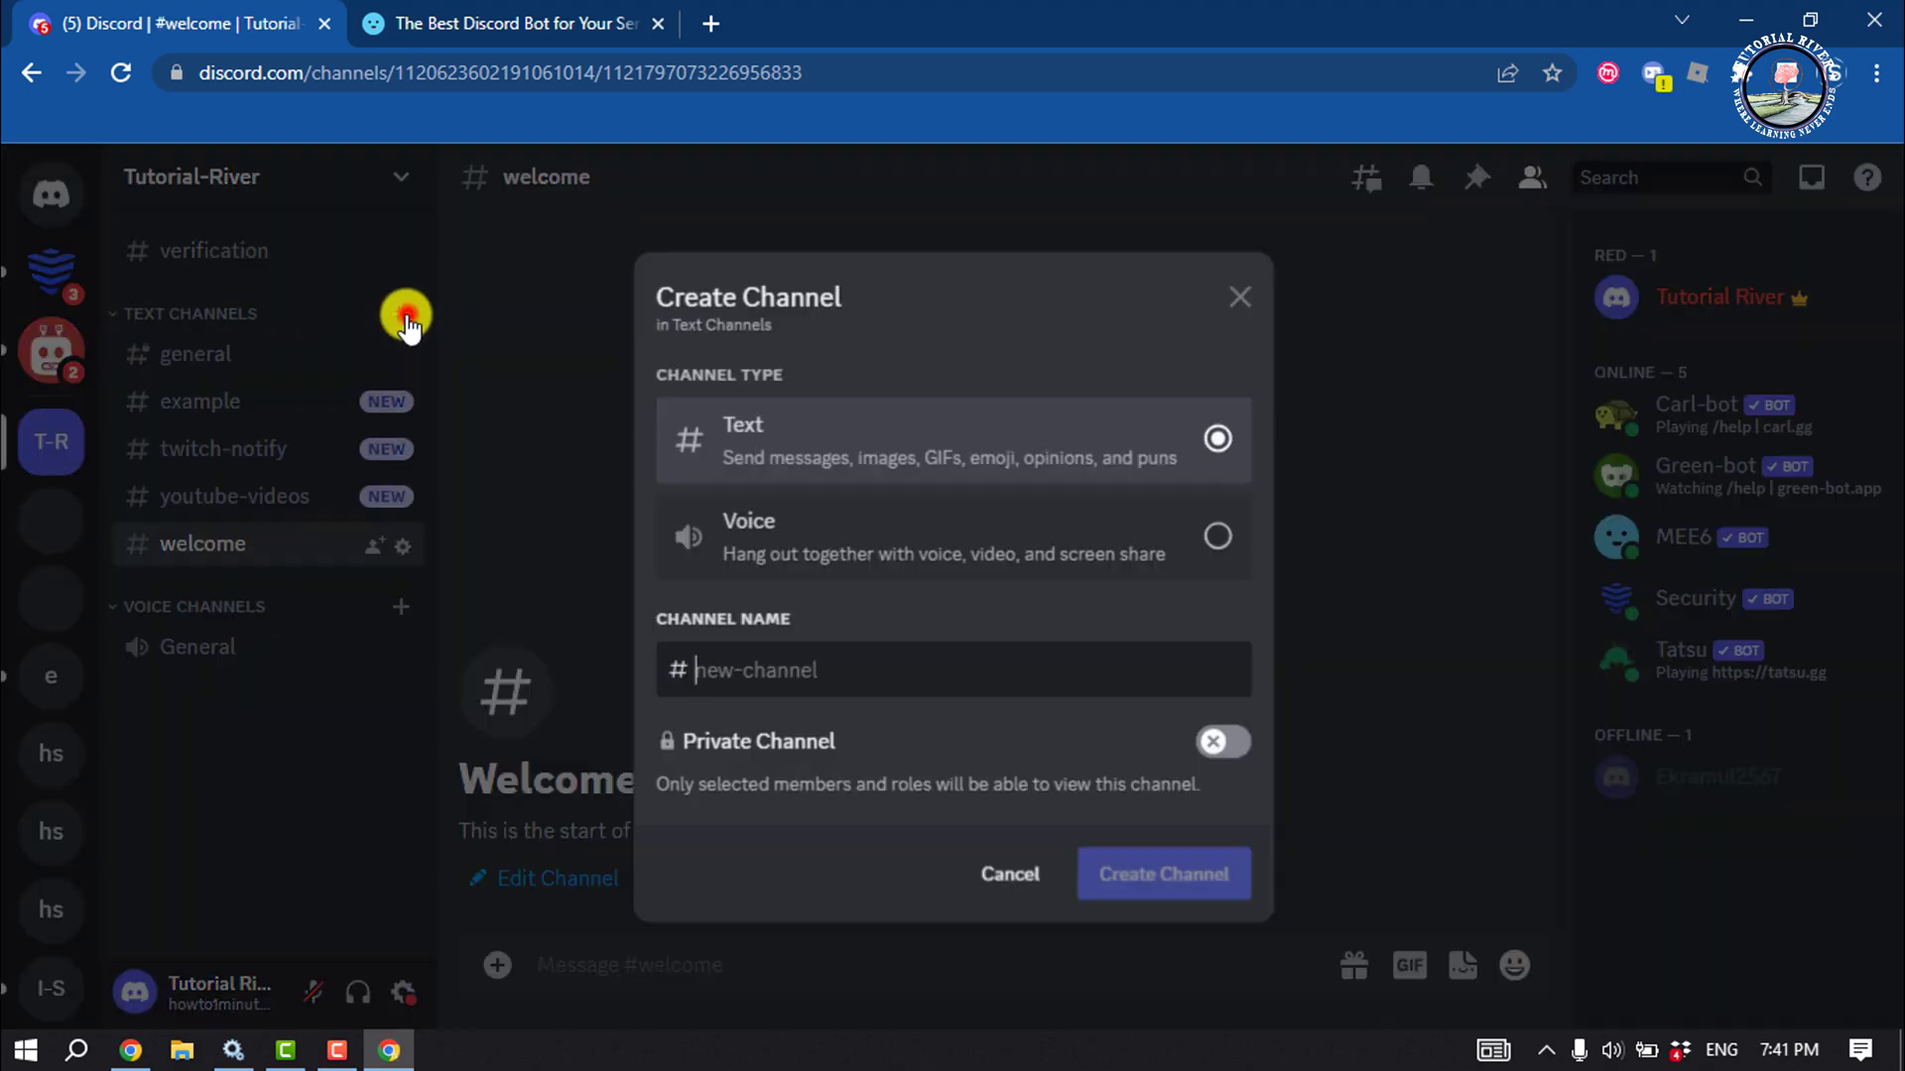
text(goodbye)
click(1106, 886)
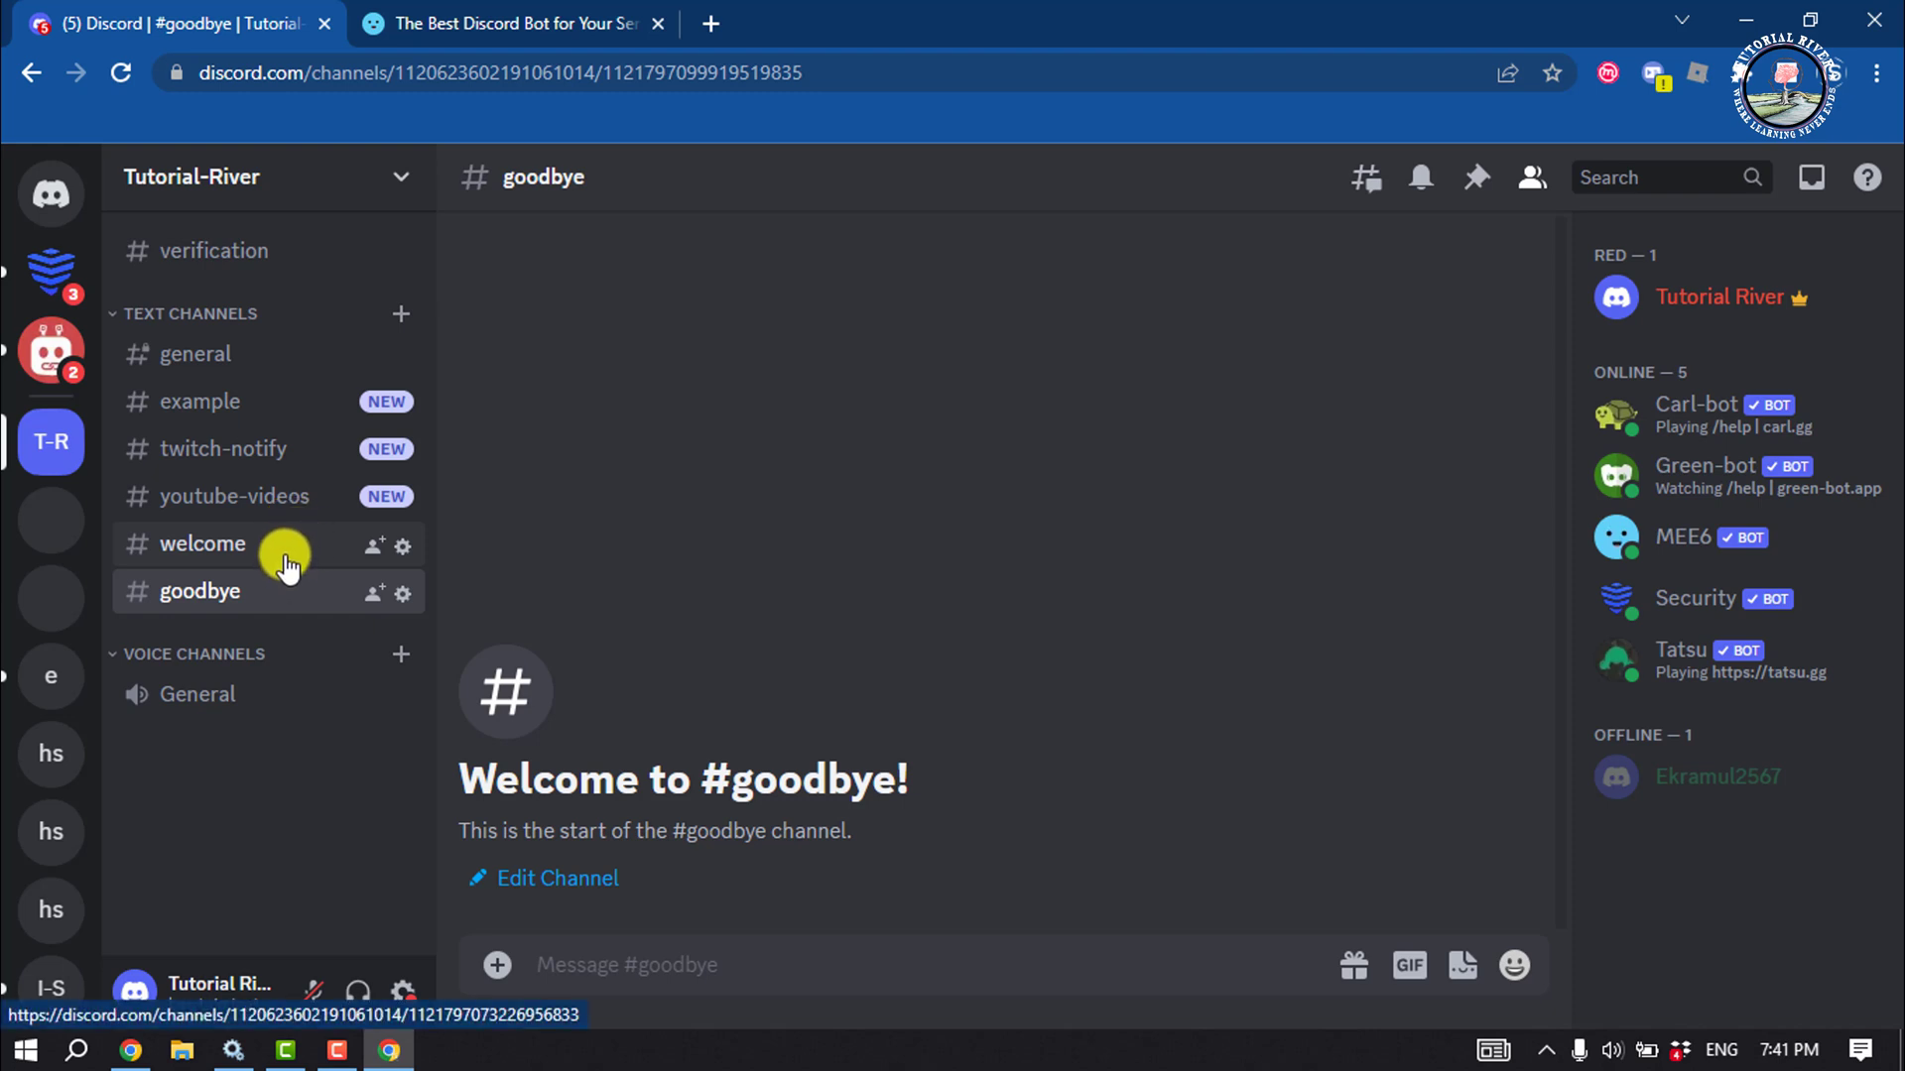
click(402, 549)
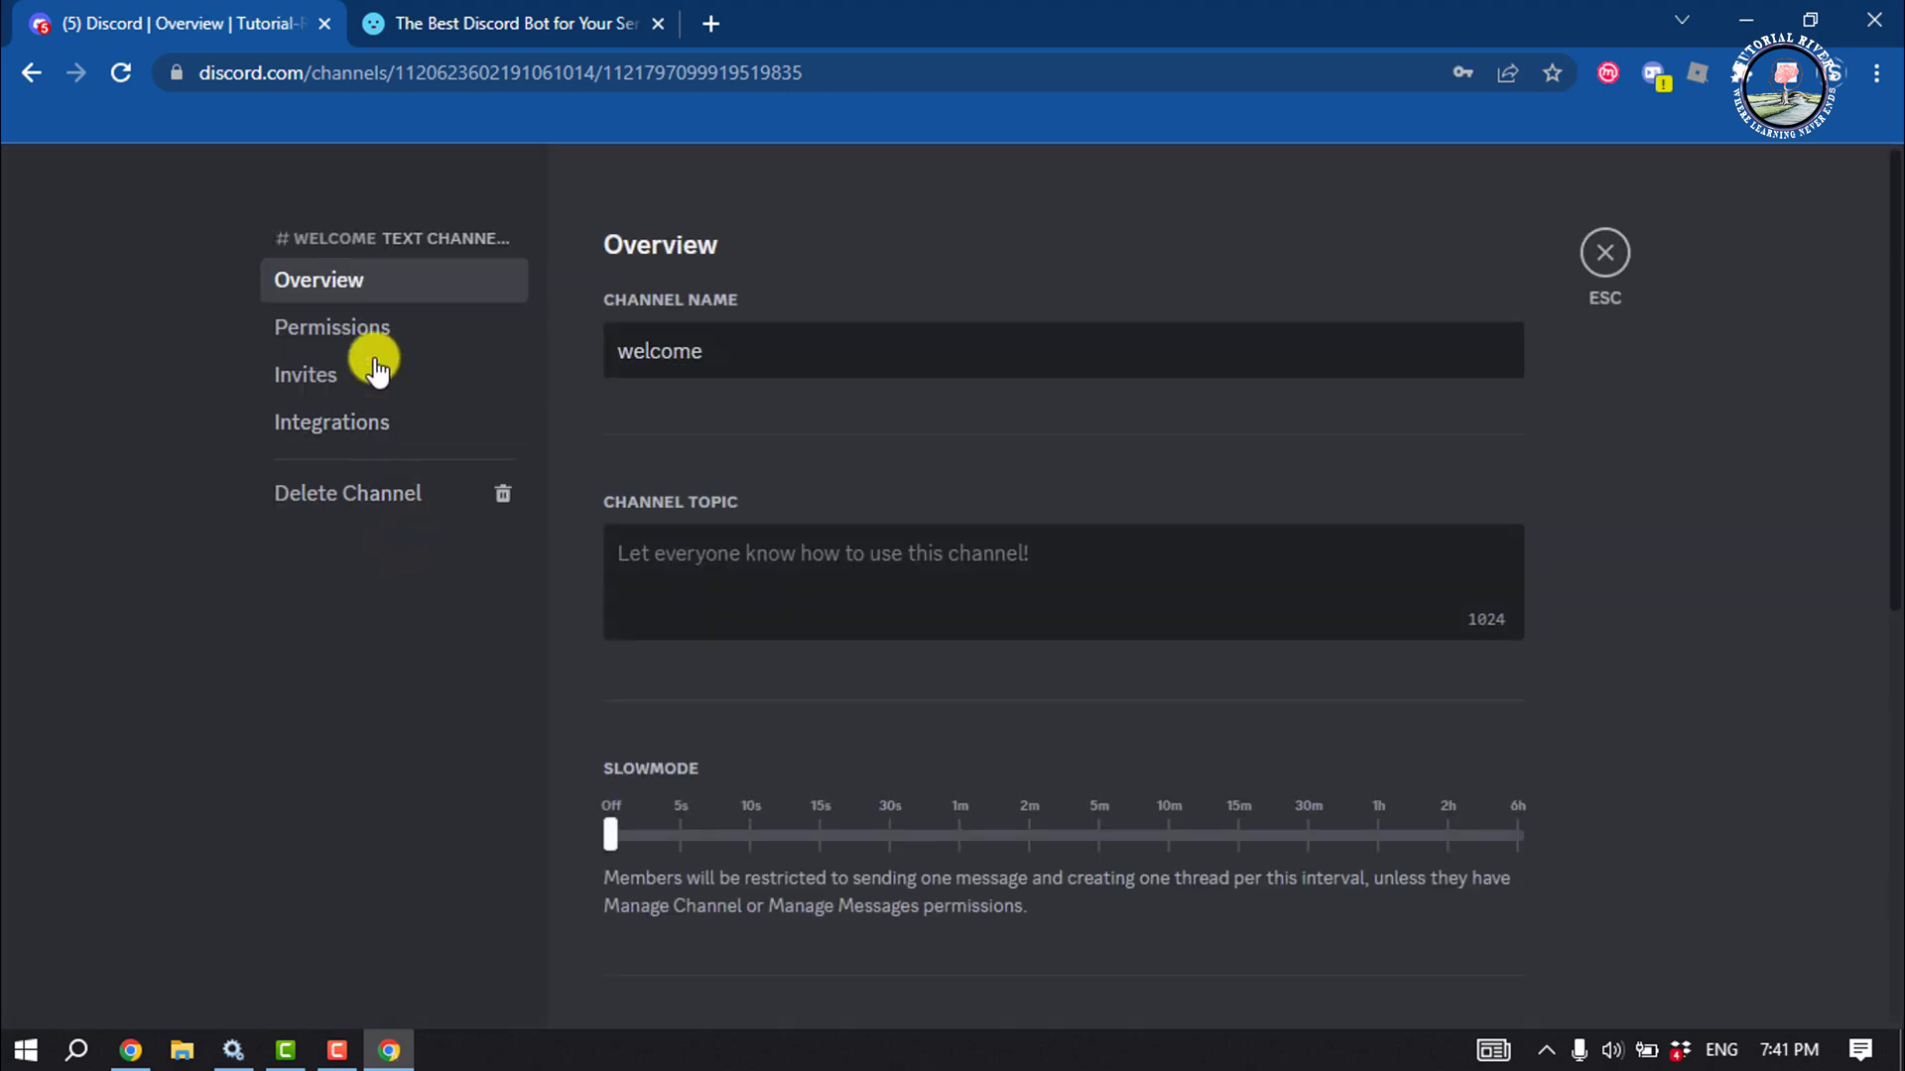
click(378, 327)
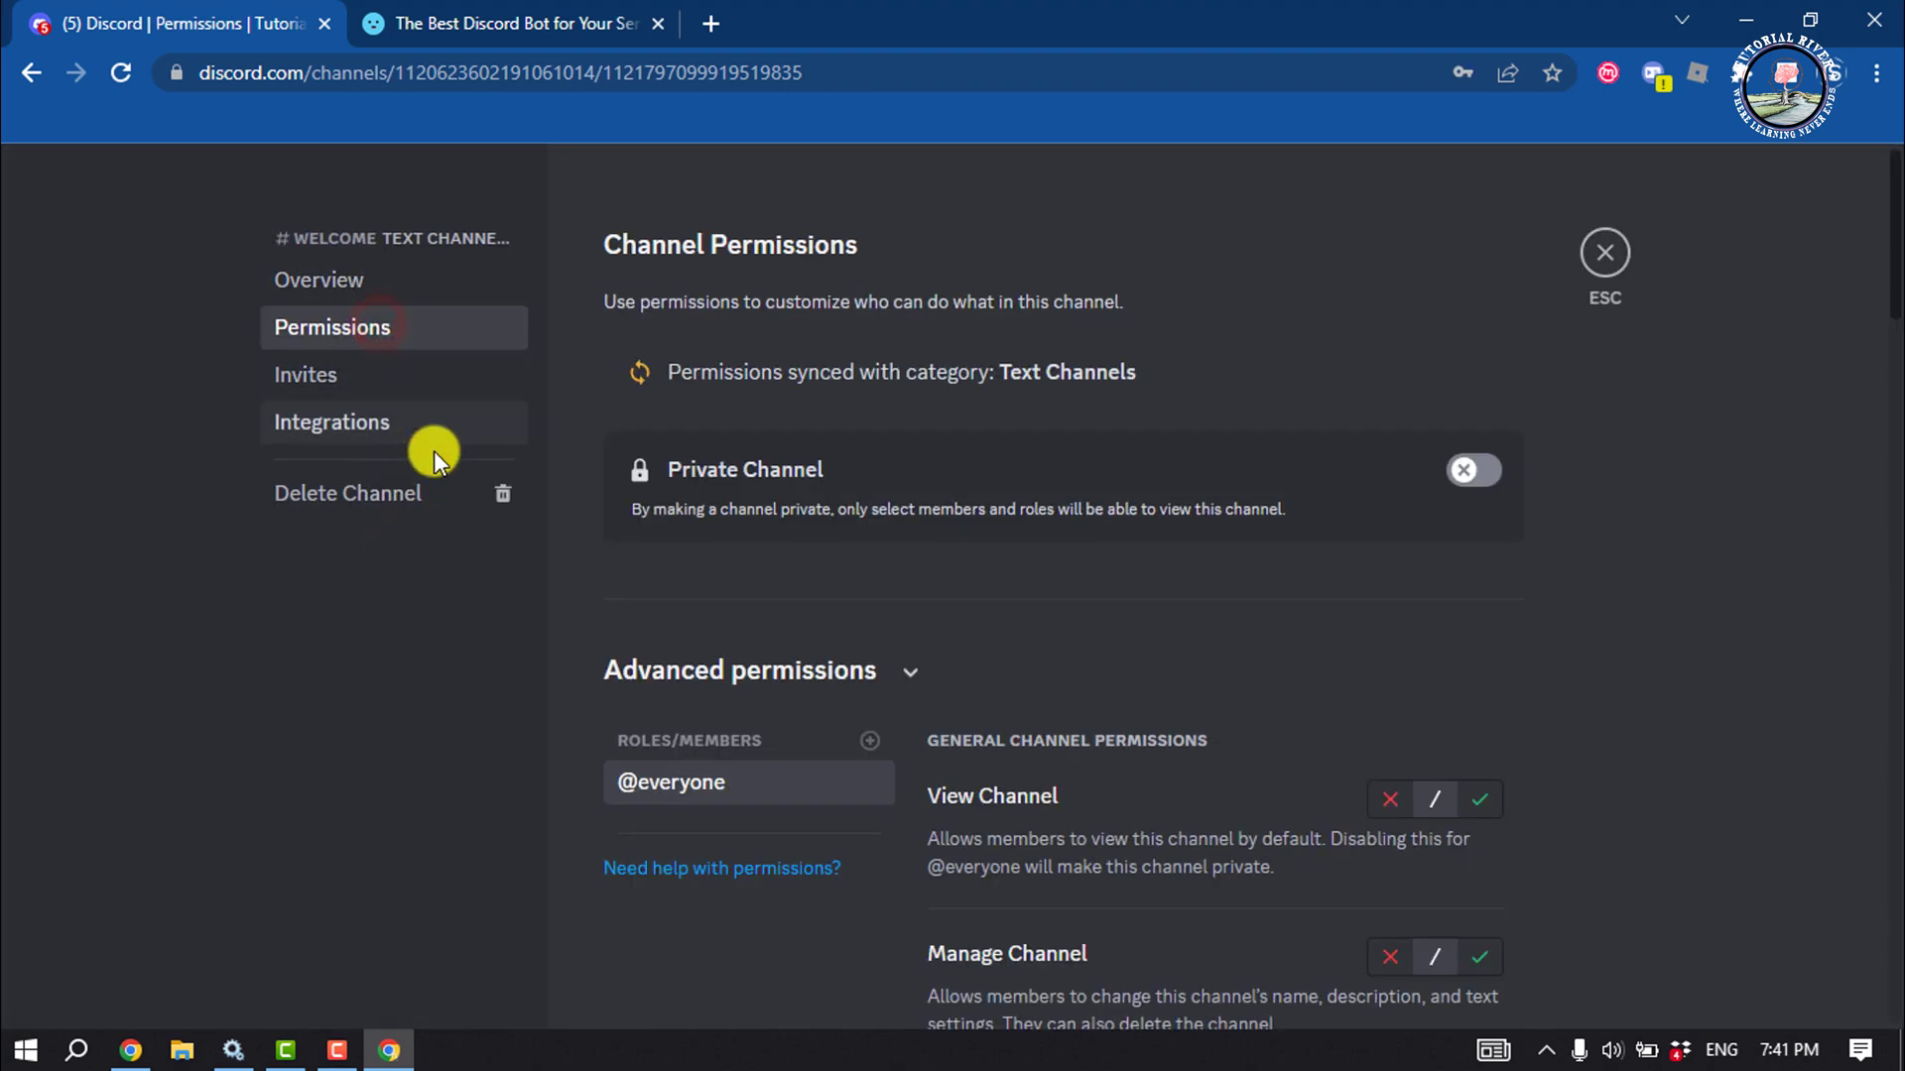
scroll(1062, 677, down, 3)
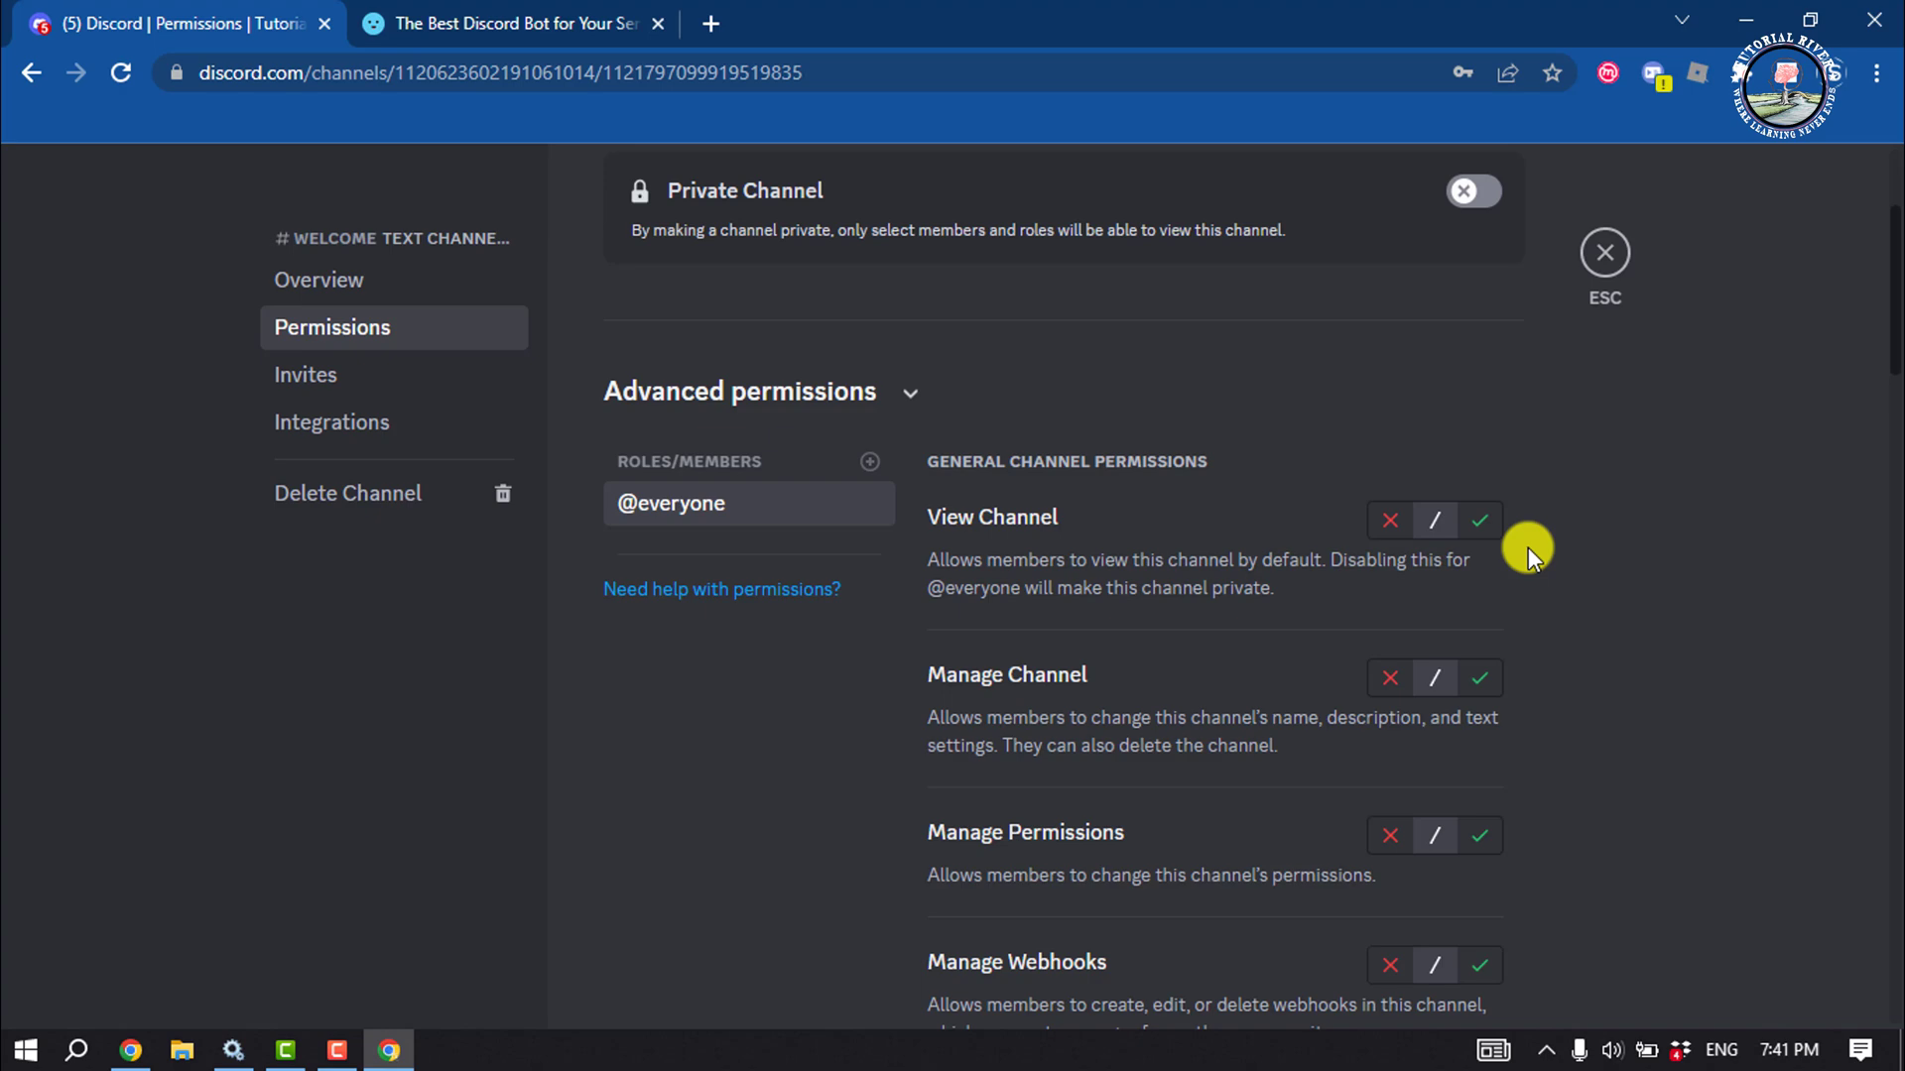
click(1484, 525)
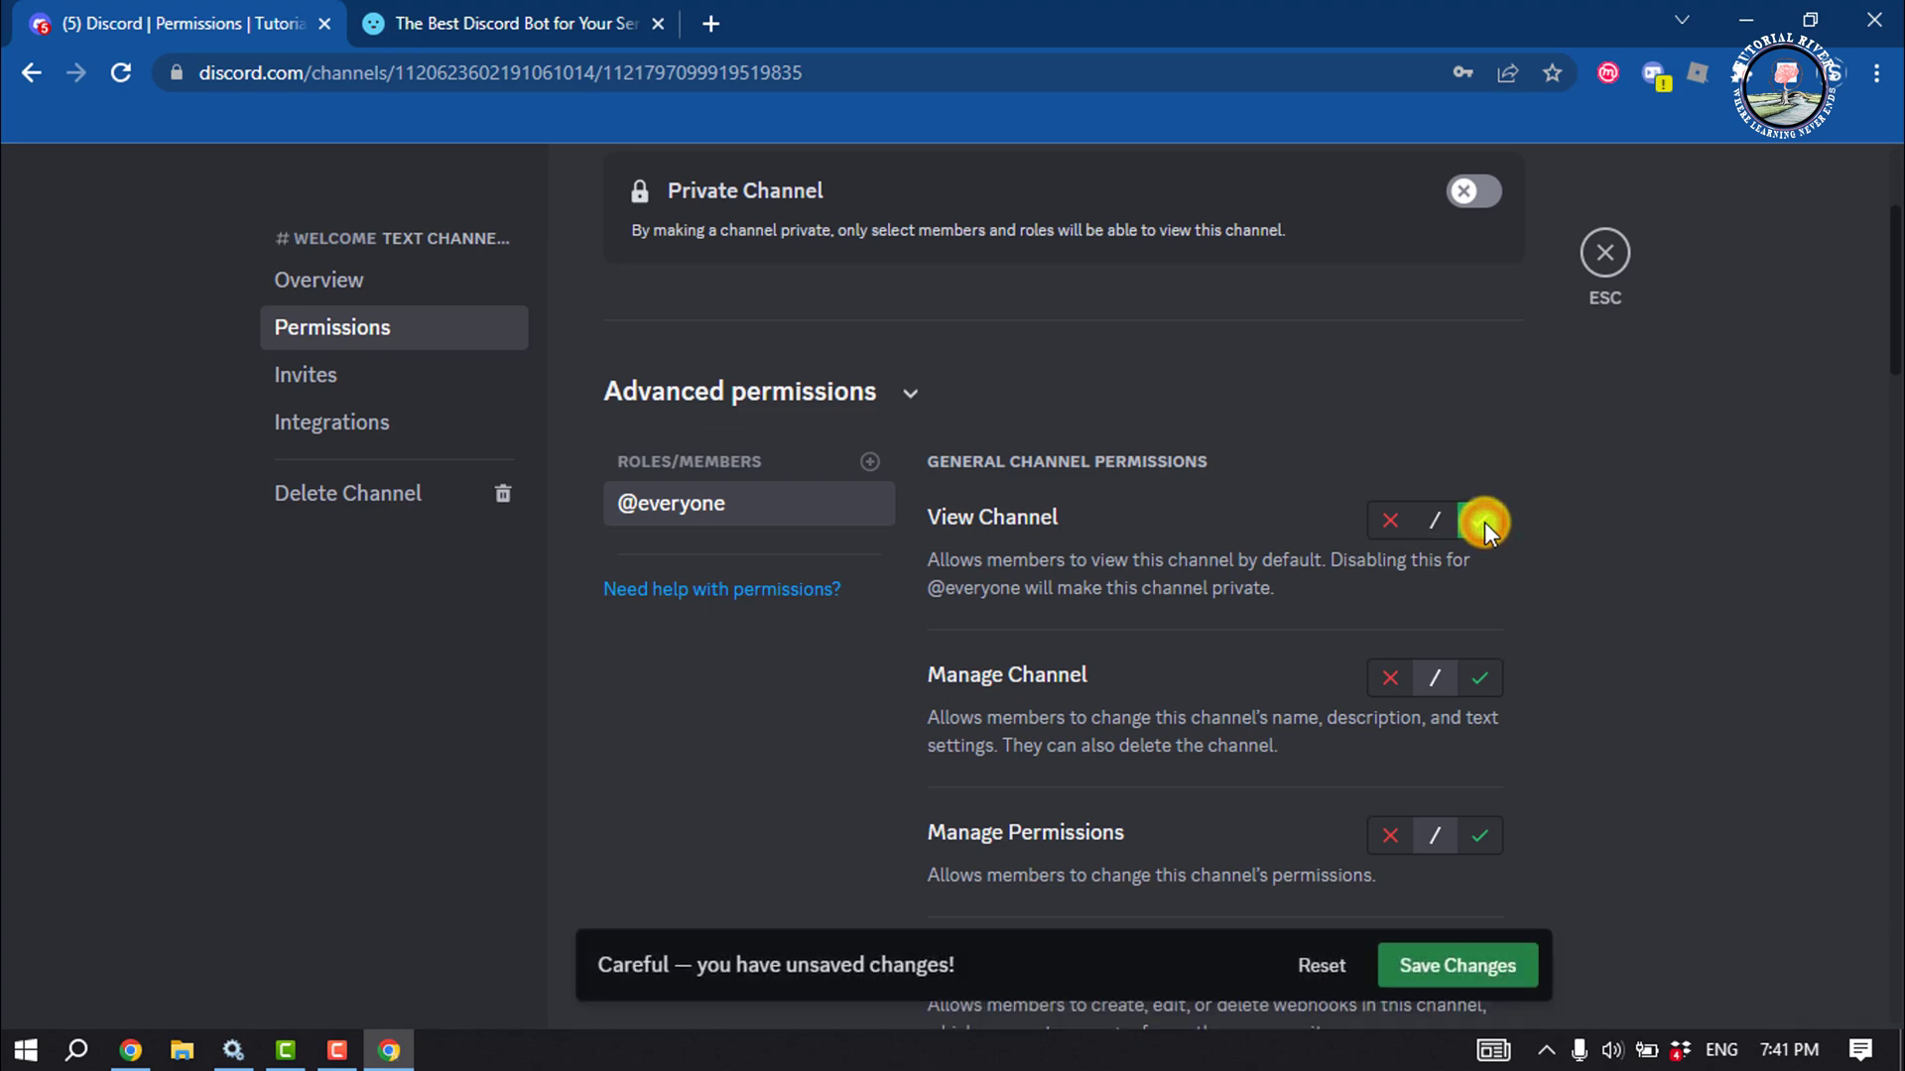
scroll(1484, 522, down, 4)
scroll(1484, 522, down, 4)
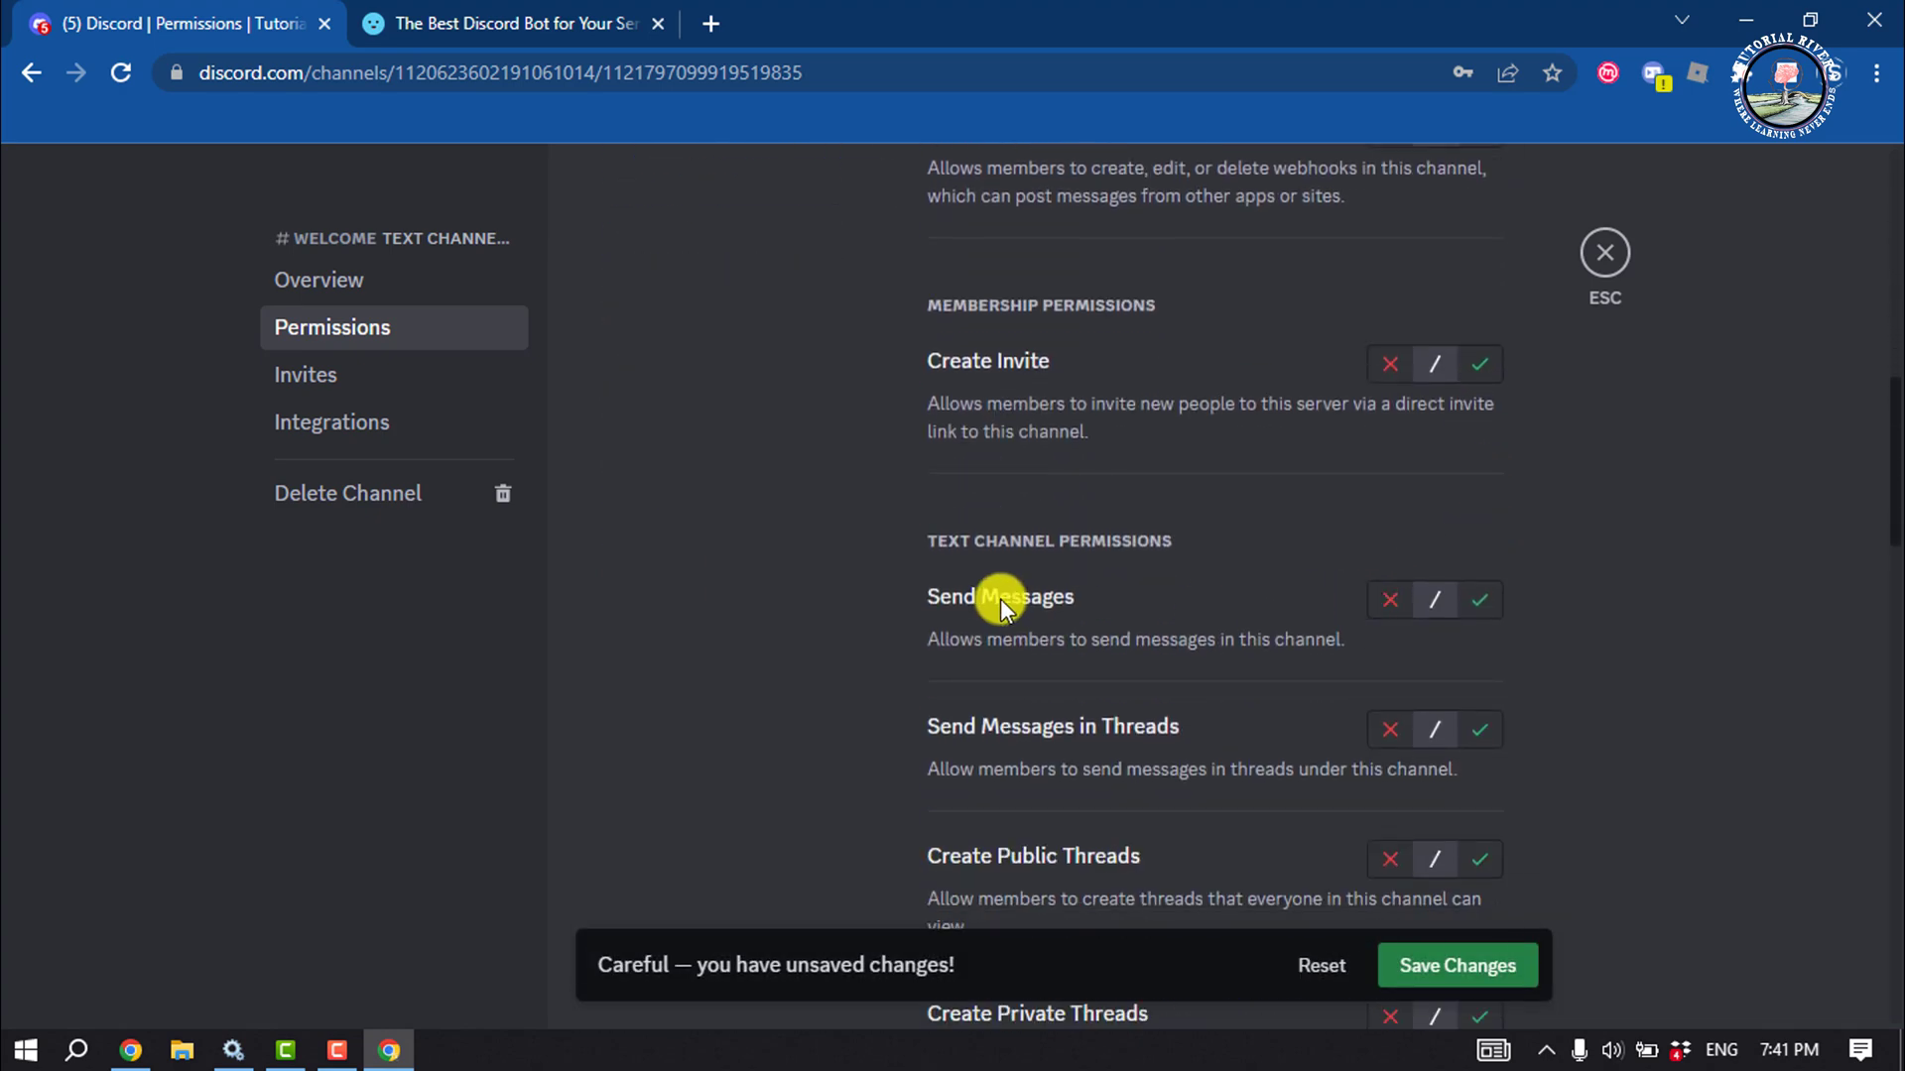
click(1388, 602)
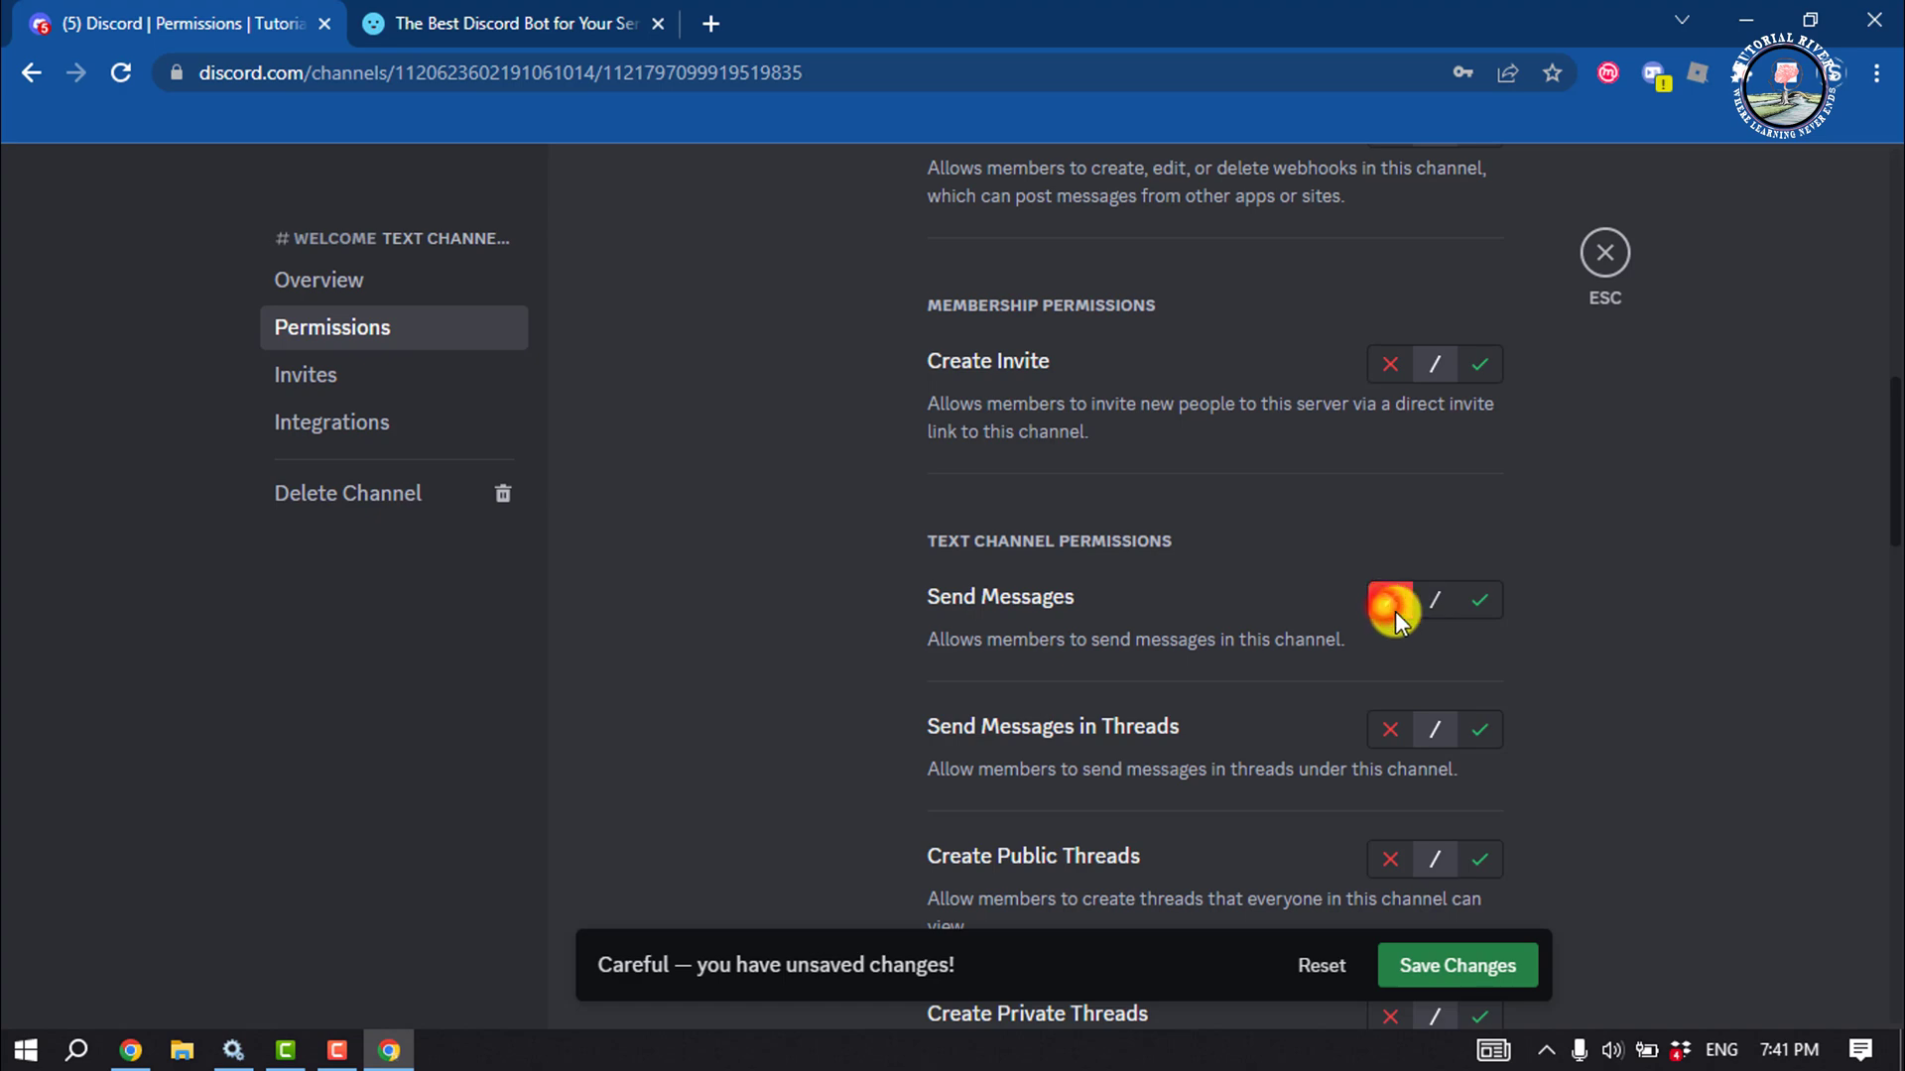
click(1459, 967)
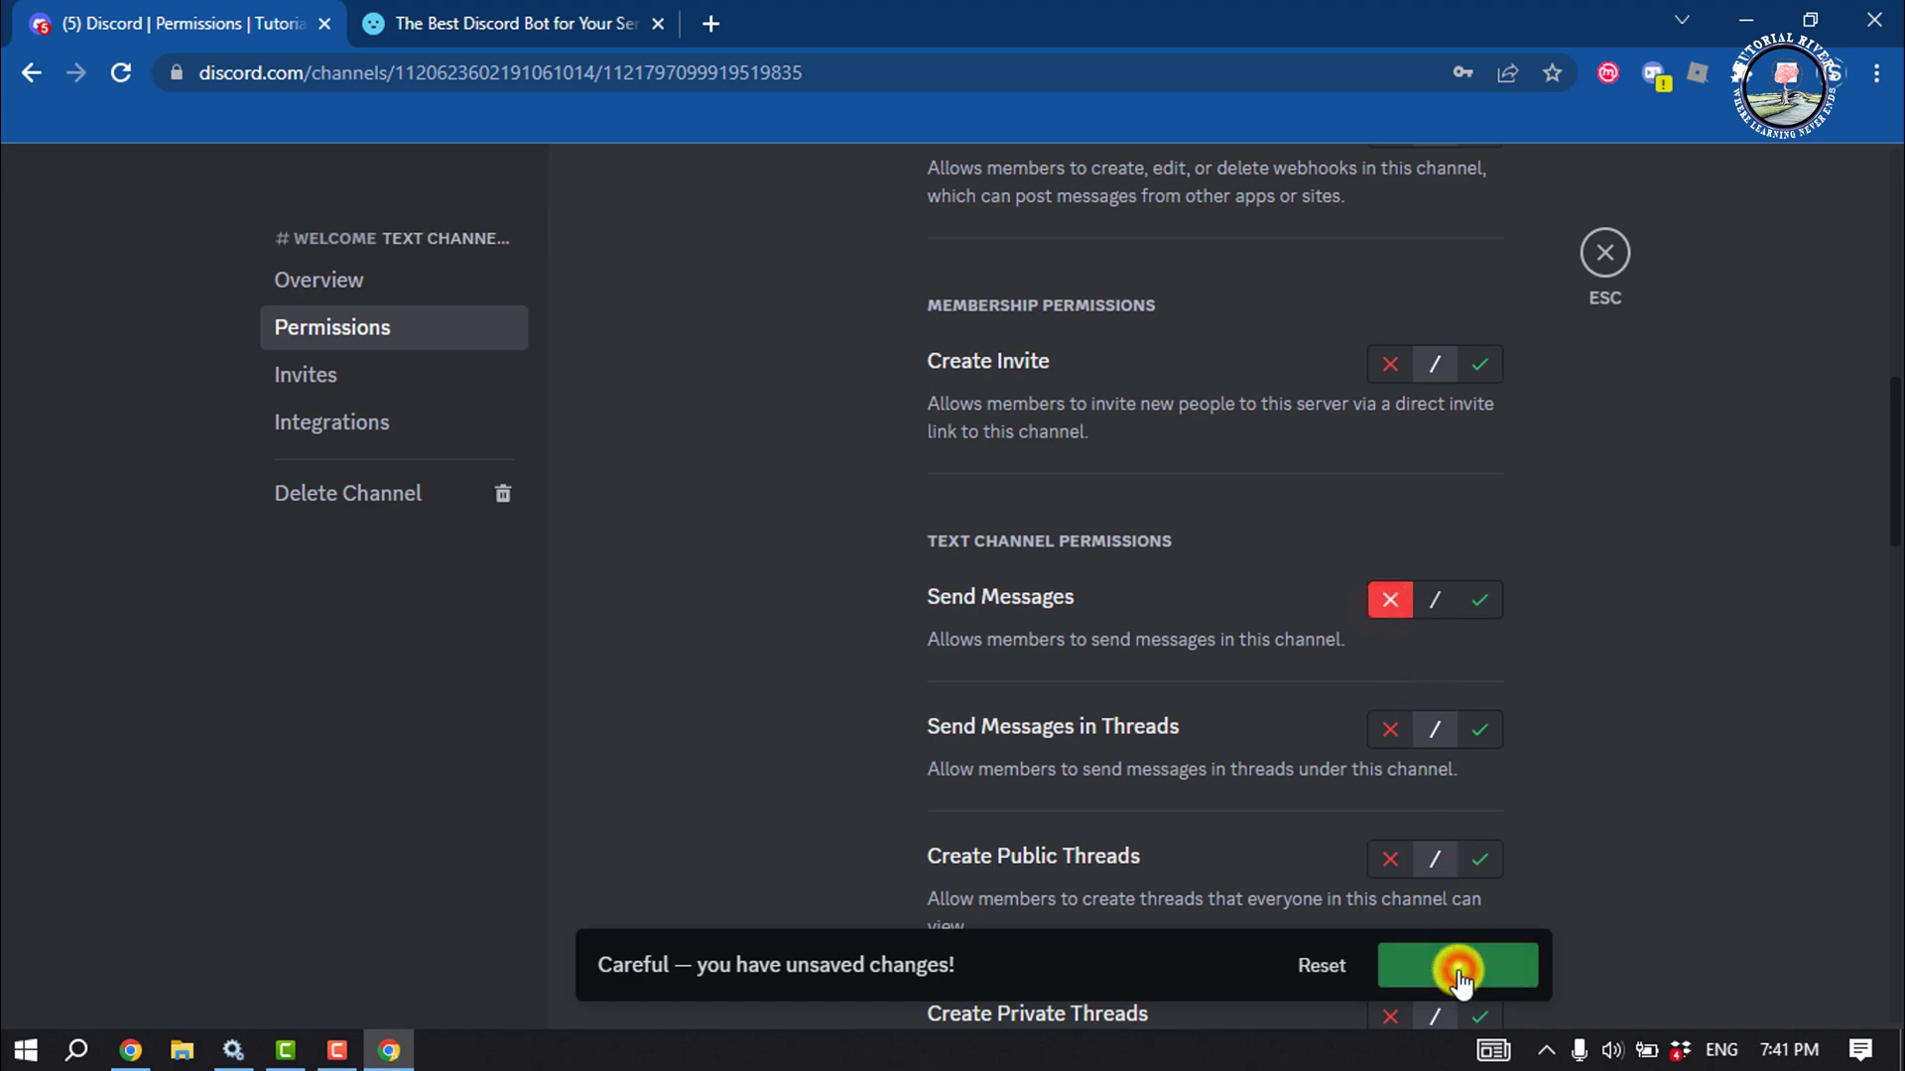
click(1588, 256)
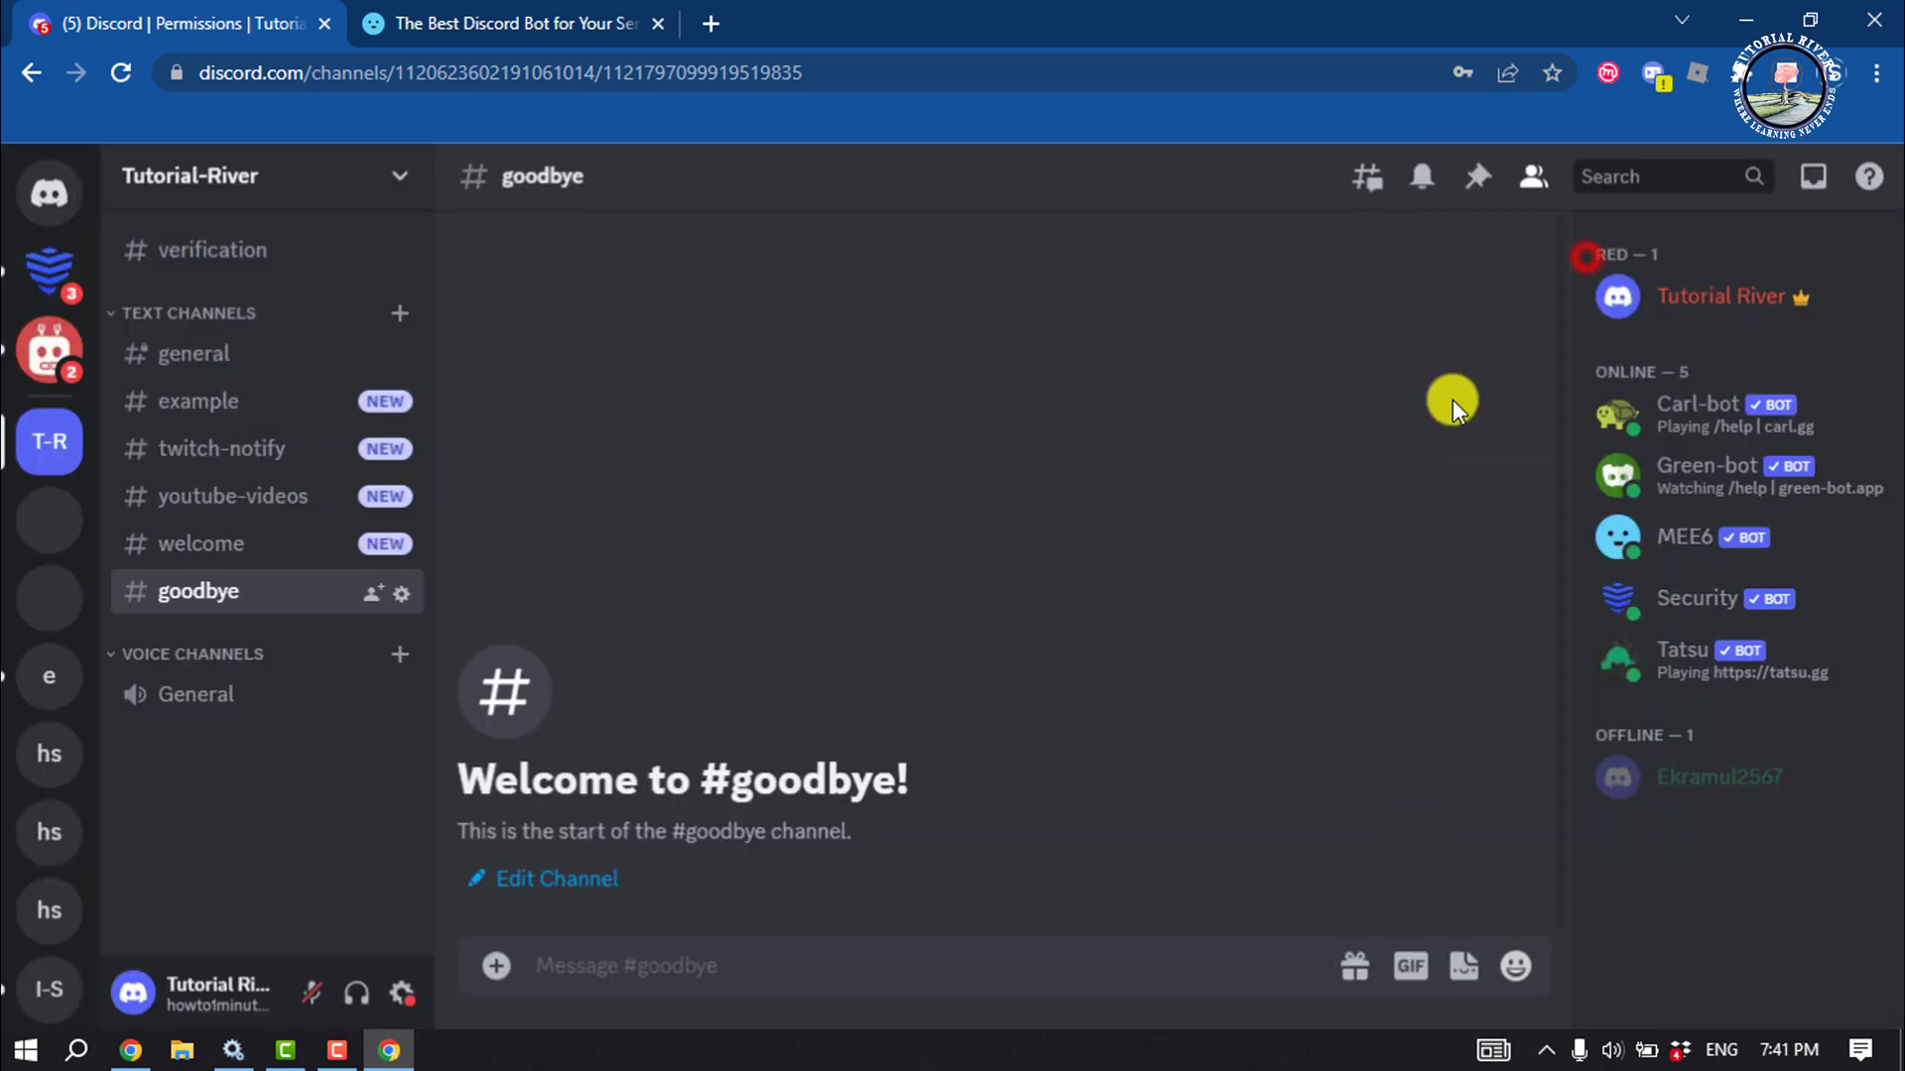
click(402, 595)
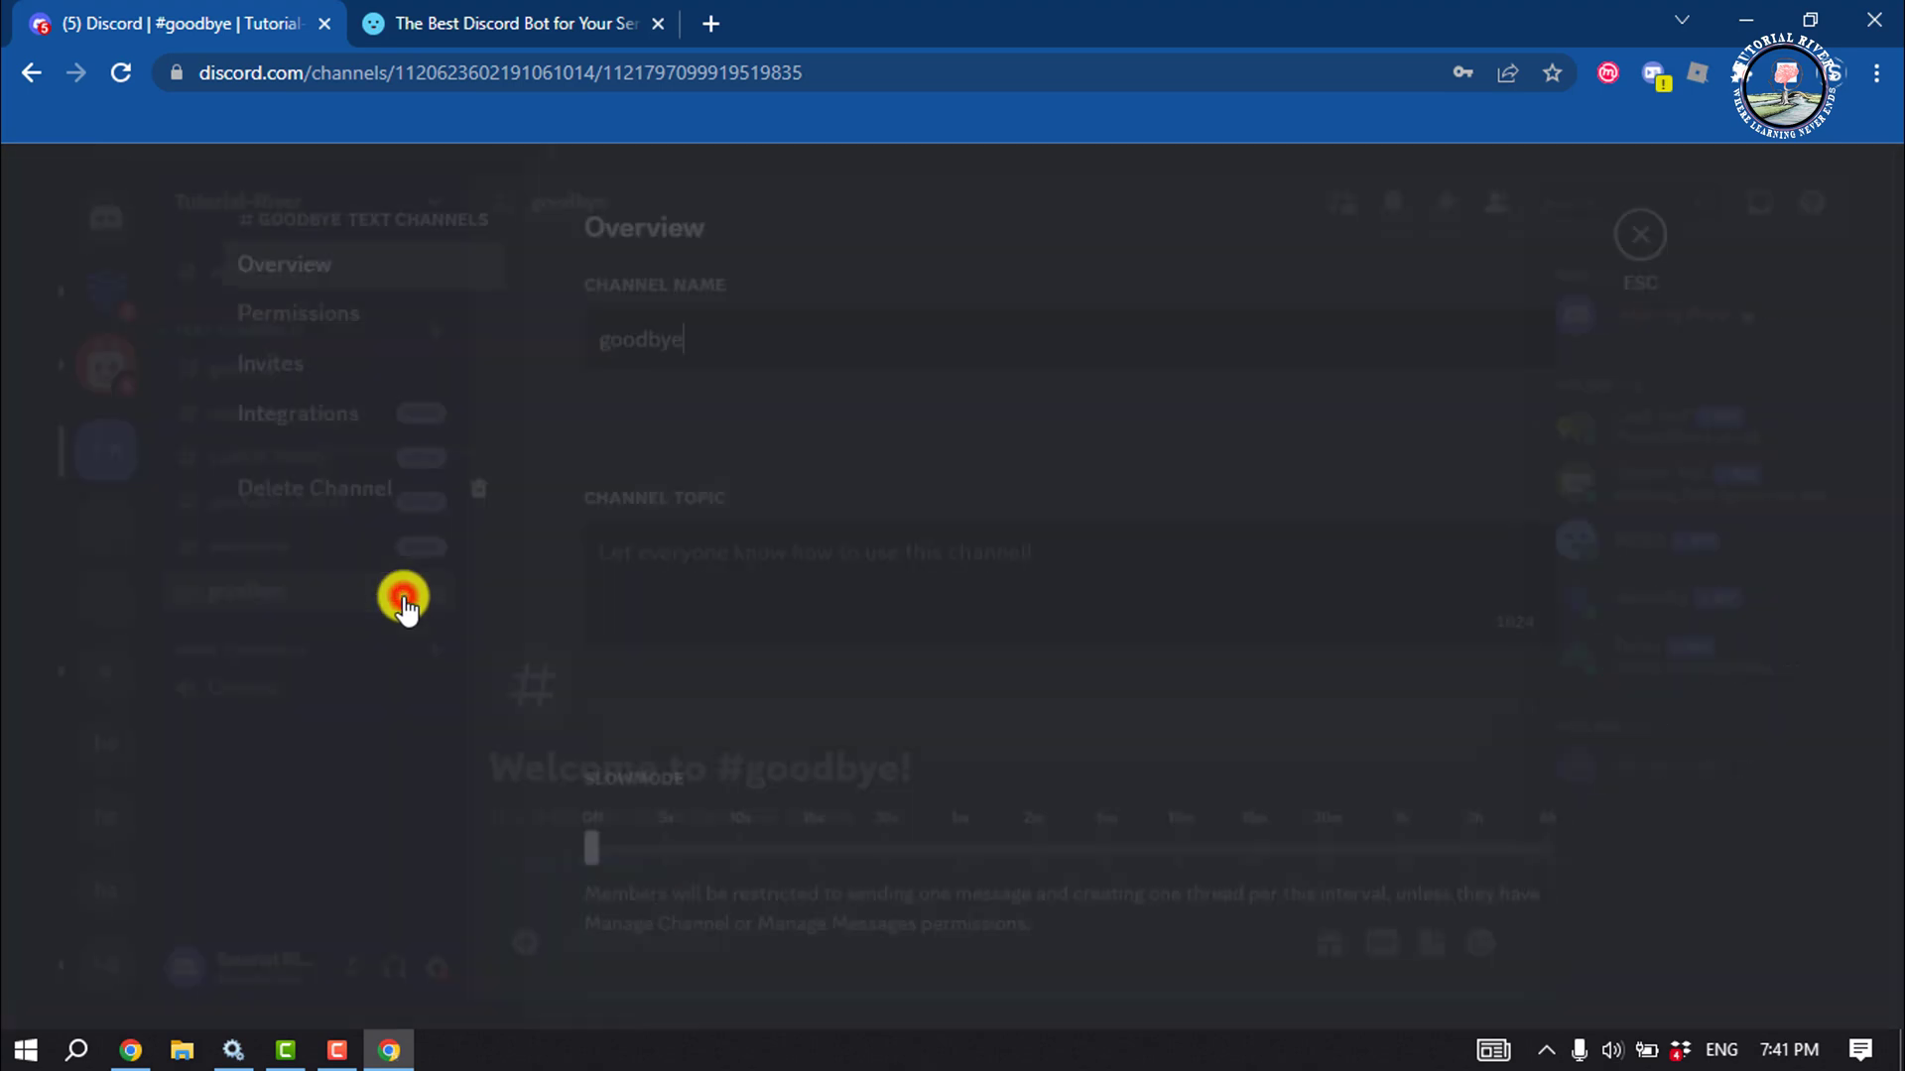
click(391, 327)
scroll(1230, 608, down, 2)
scroll(1230, 607, down, 1)
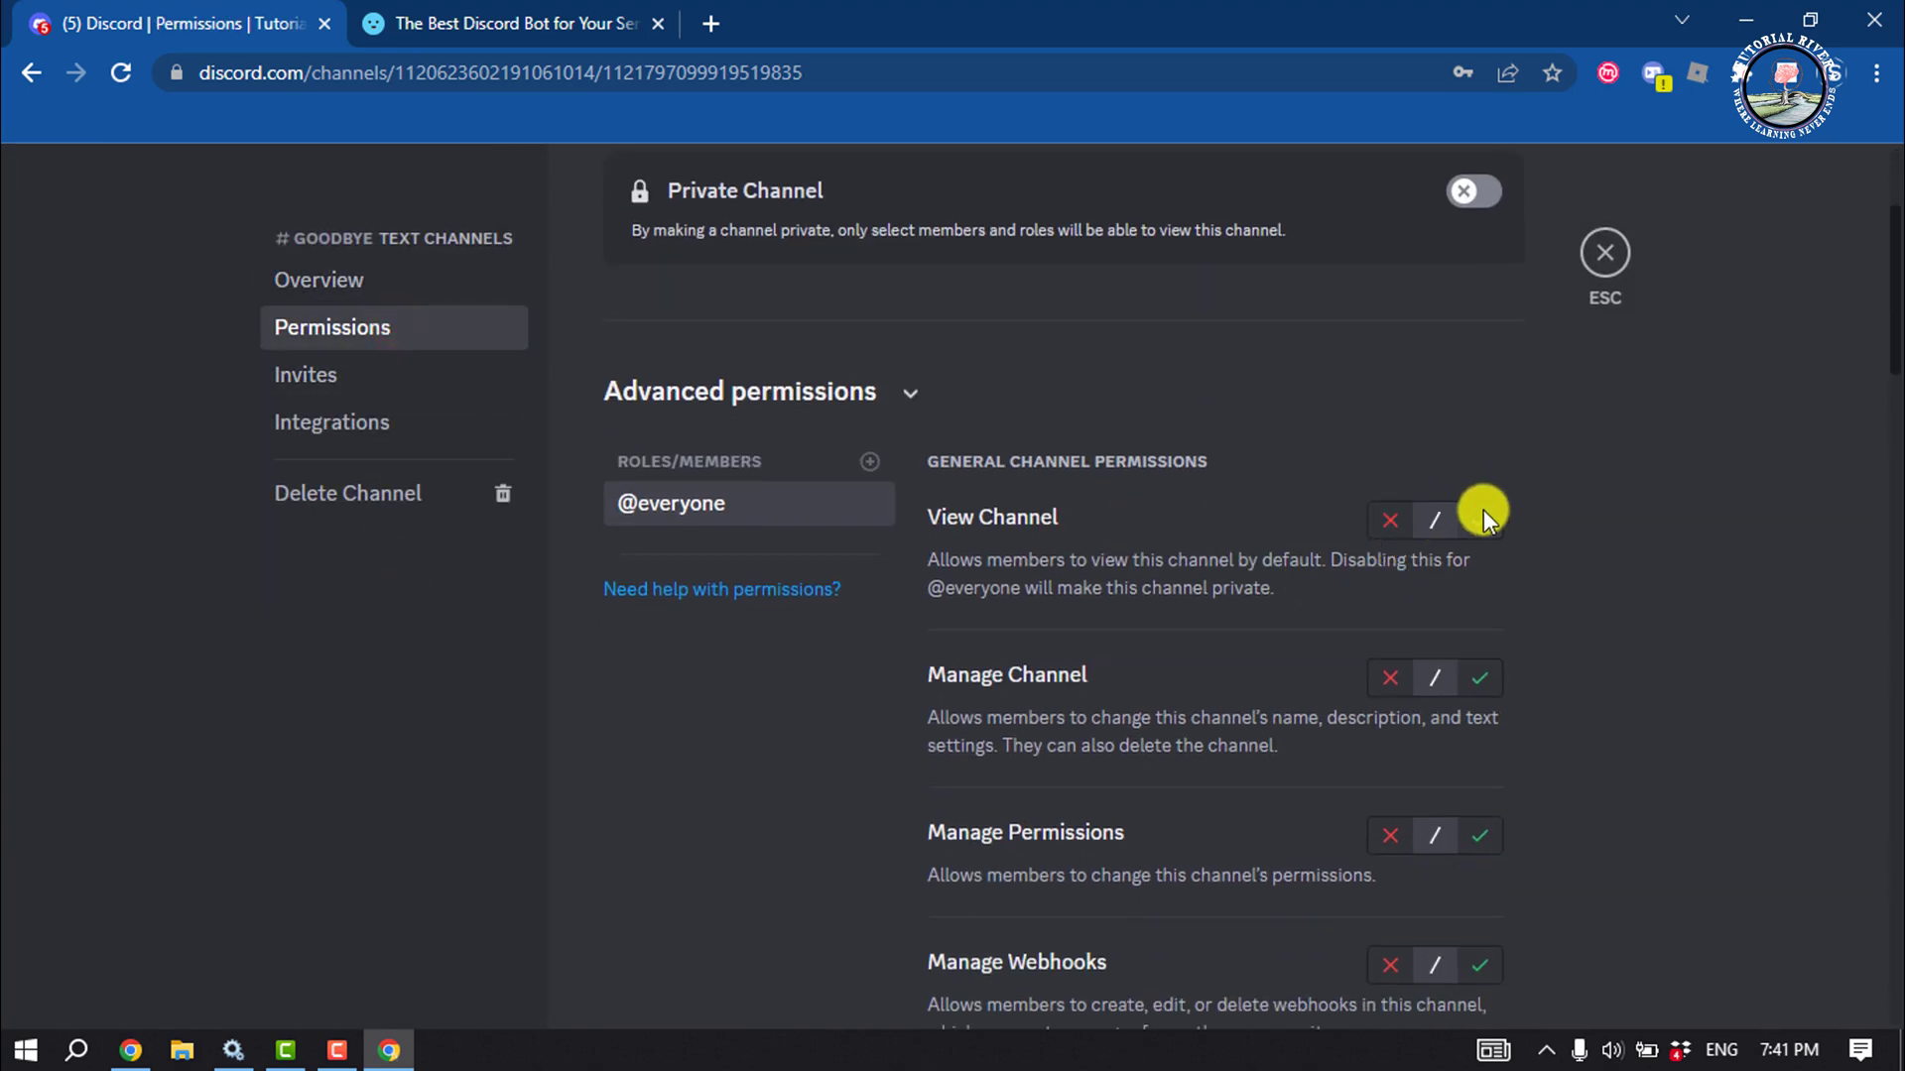
click(1484, 510)
scroll(1484, 510, down, 10)
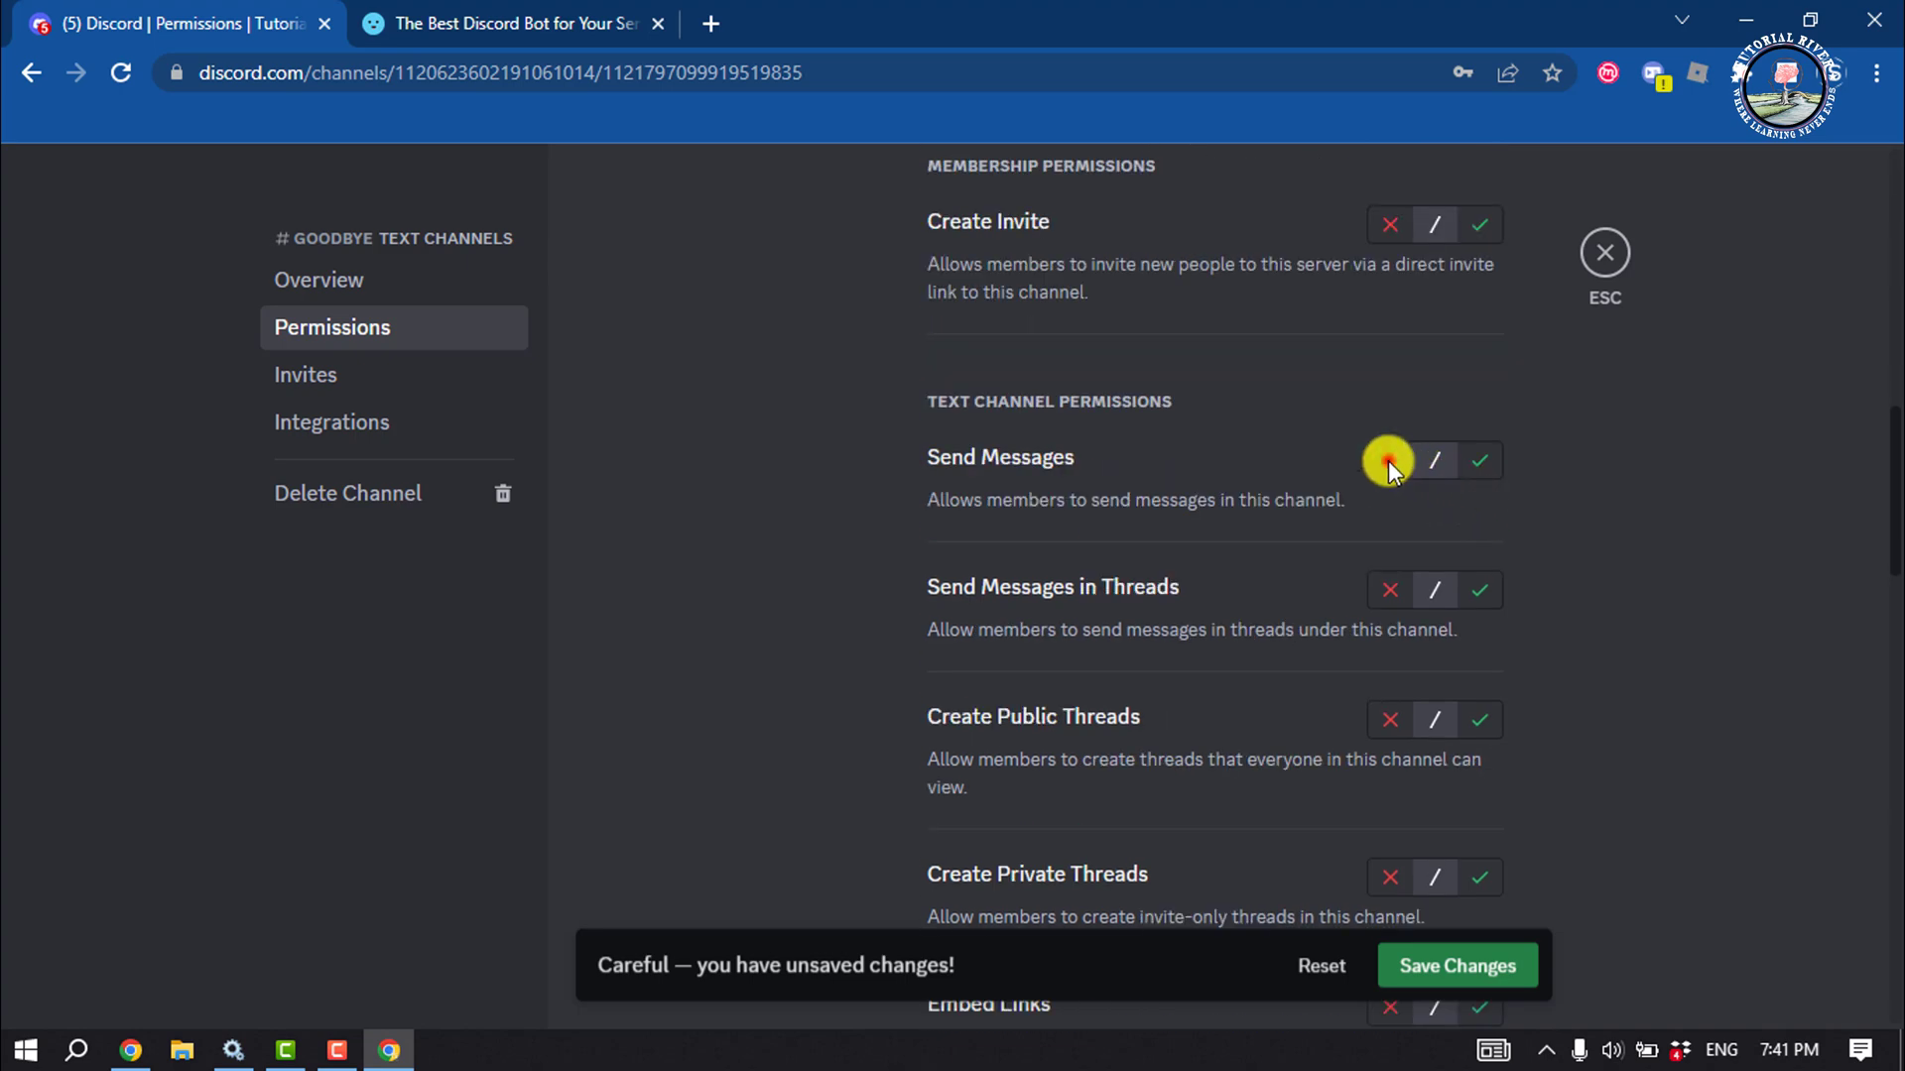
click(1448, 969)
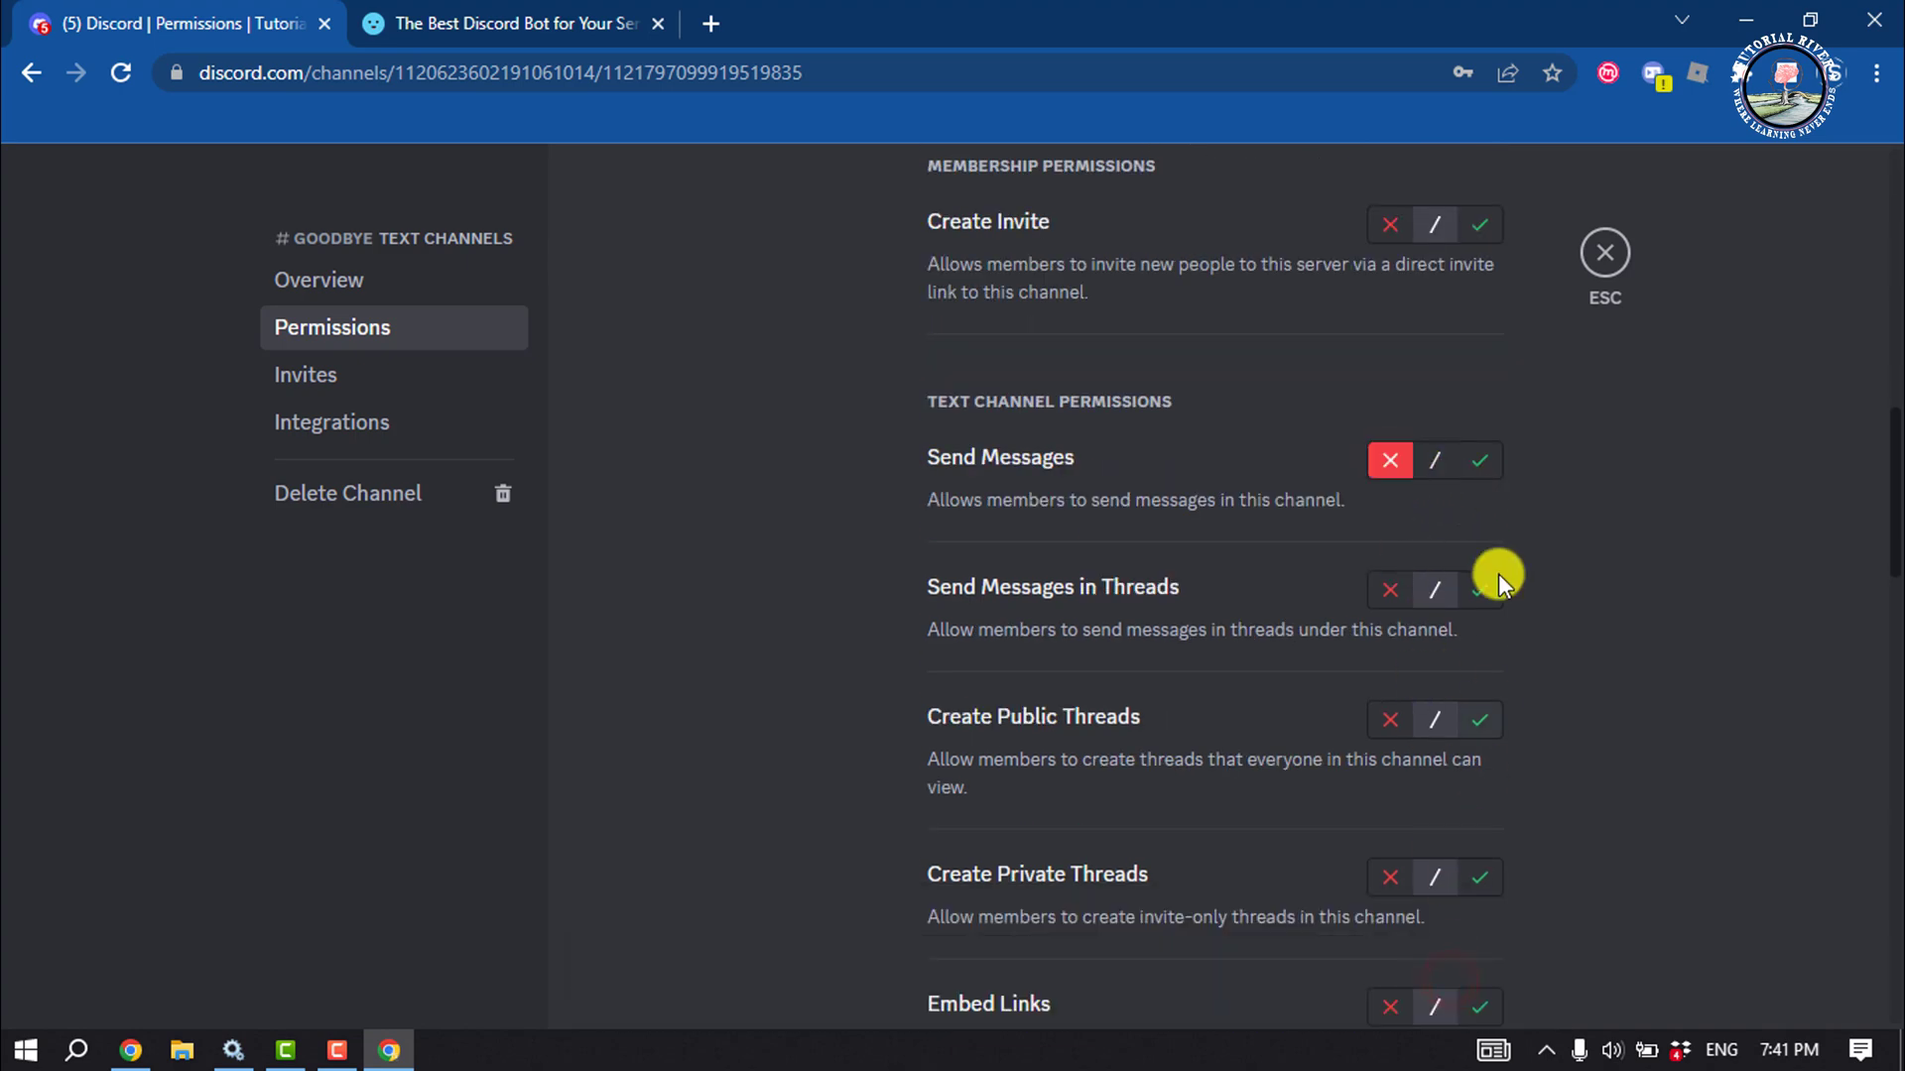
click(1604, 254)
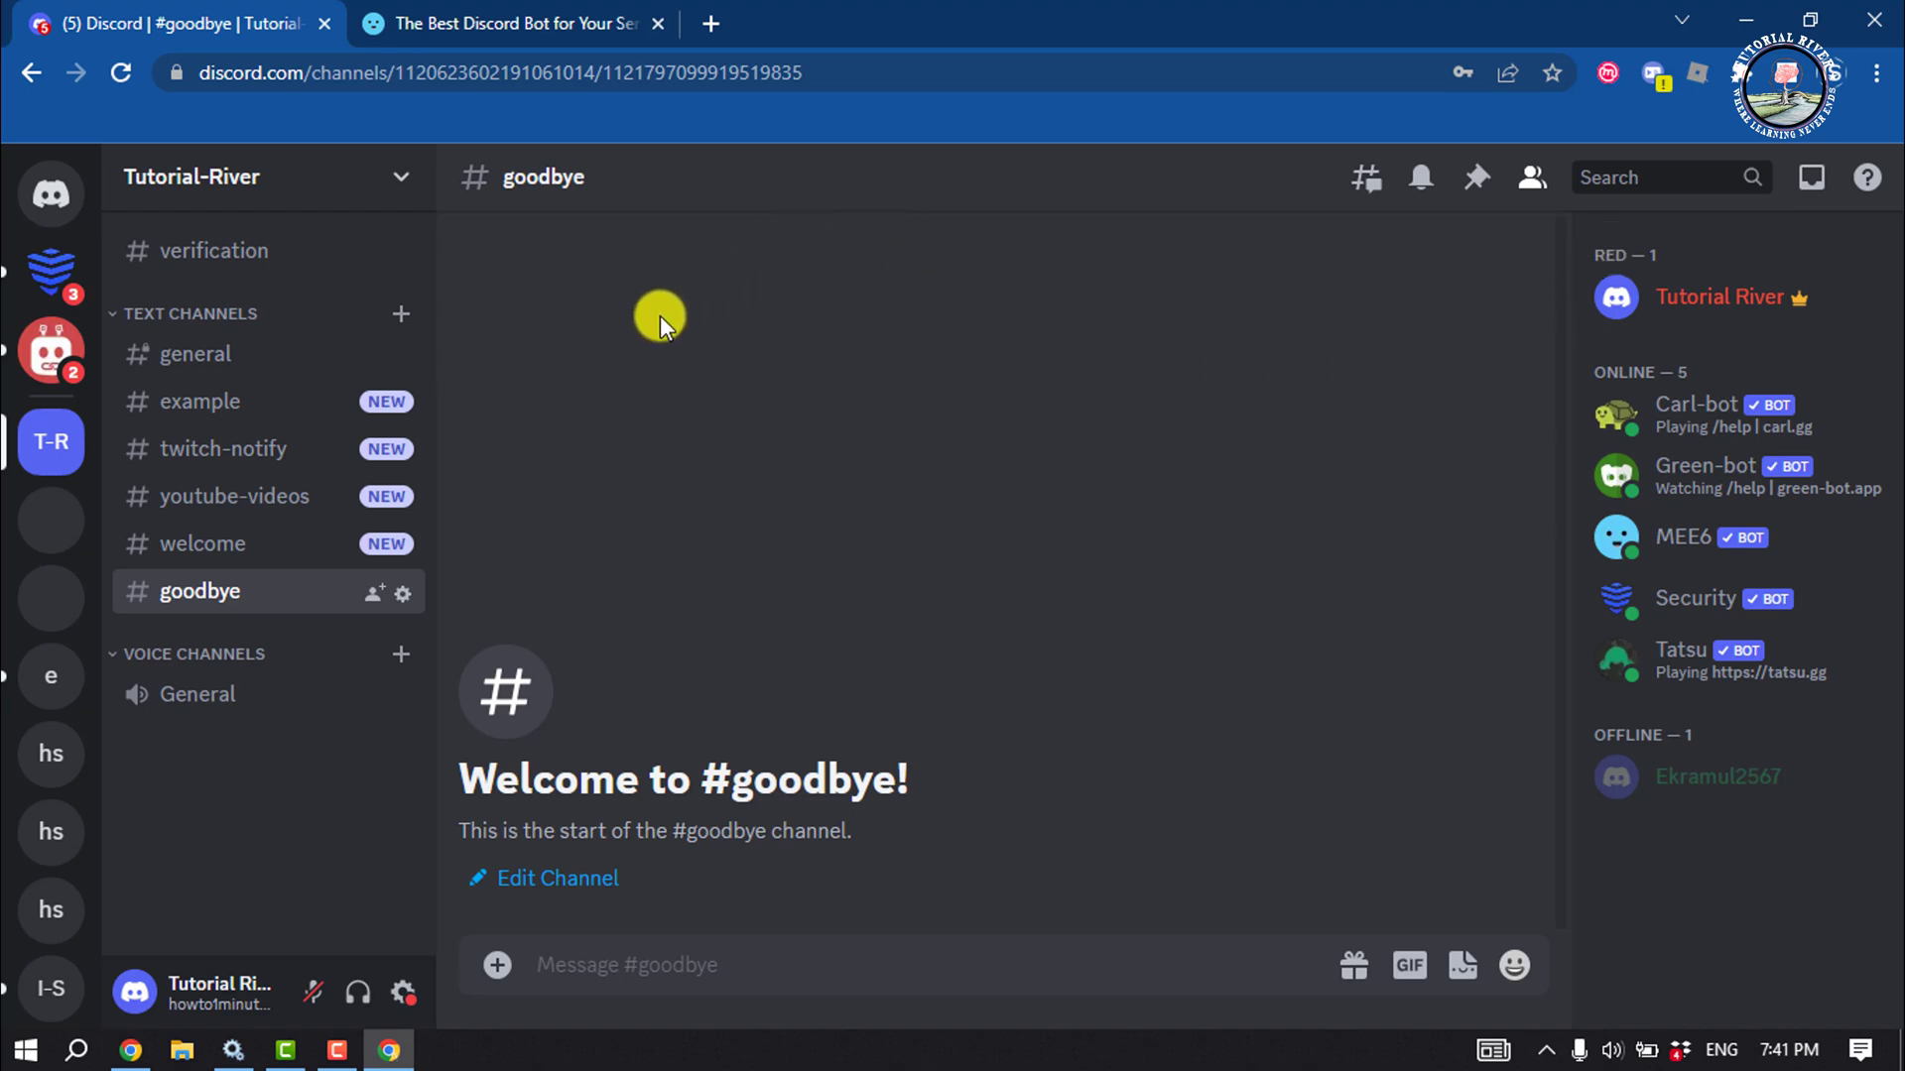
- Switch to the MEE6 website and start adding the bot to Discord
click(491, 20)
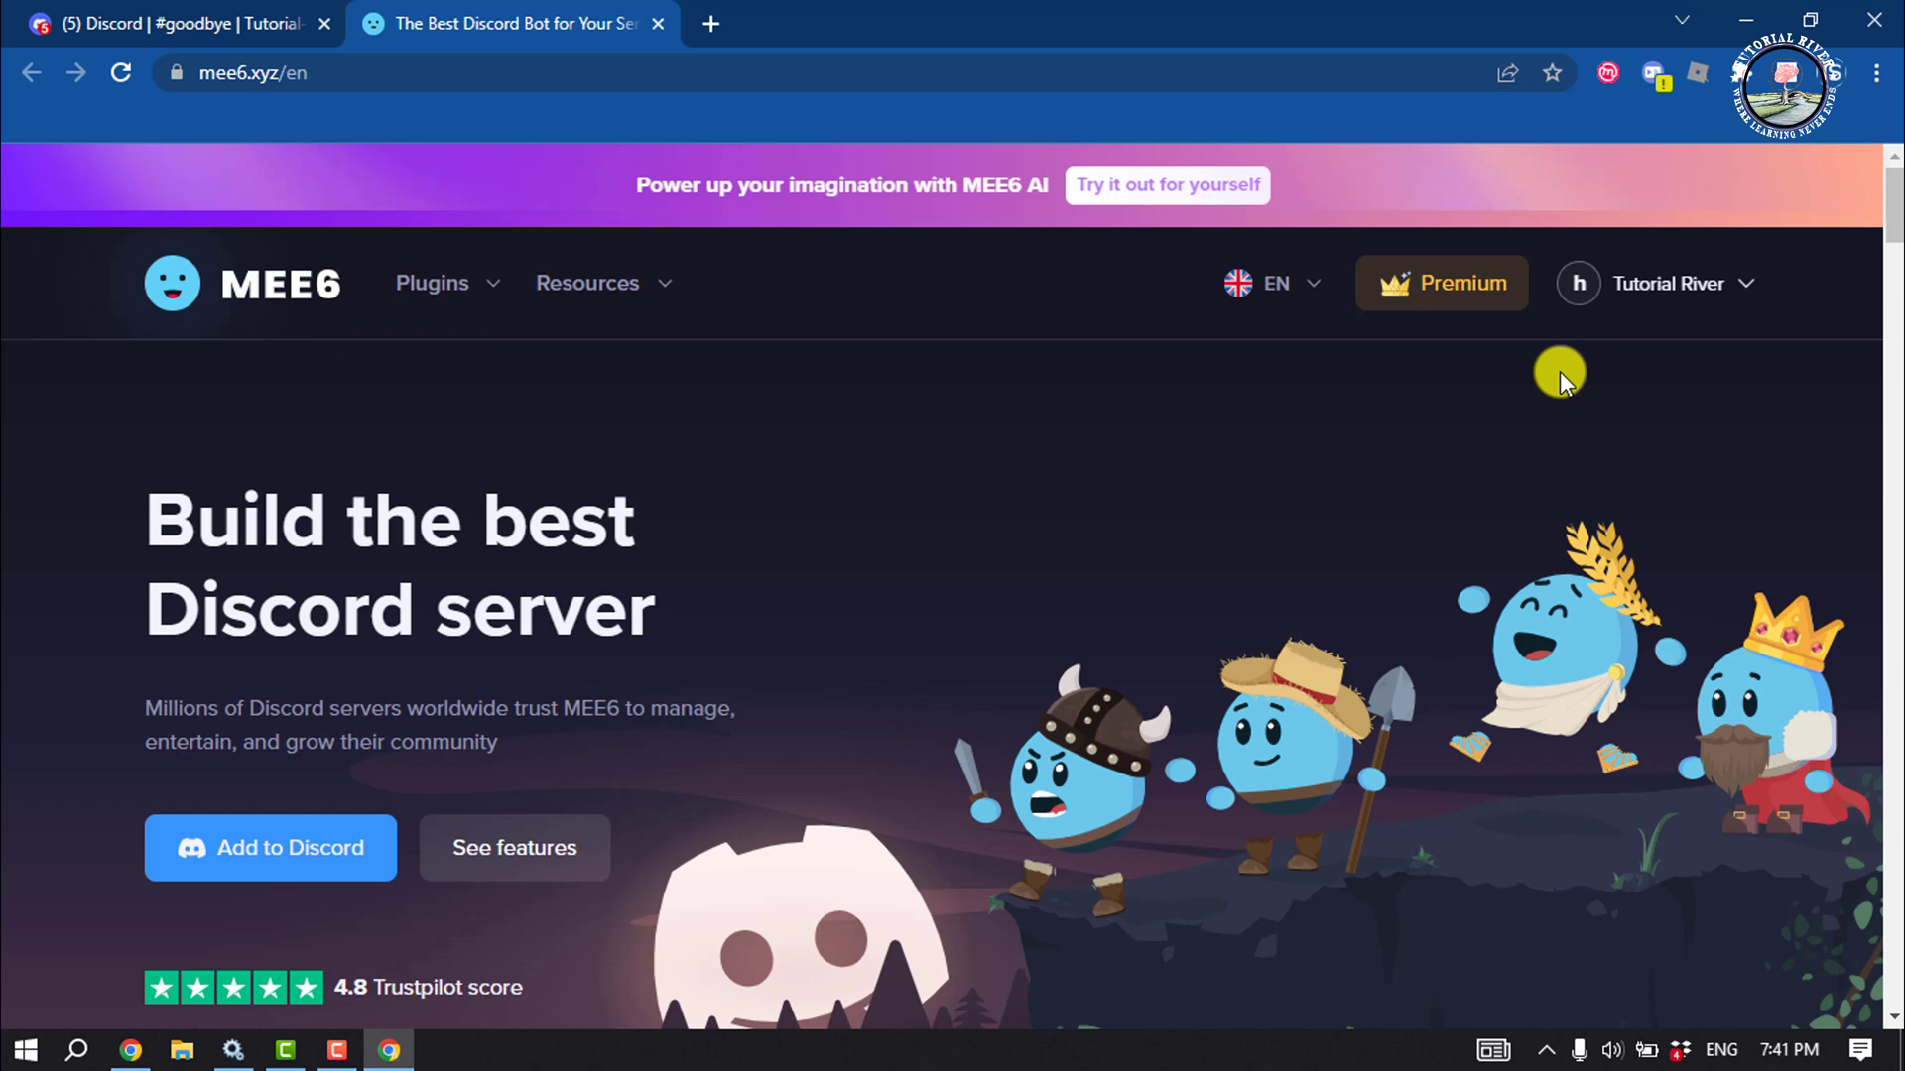
click(1655, 282)
click(1010, 485)
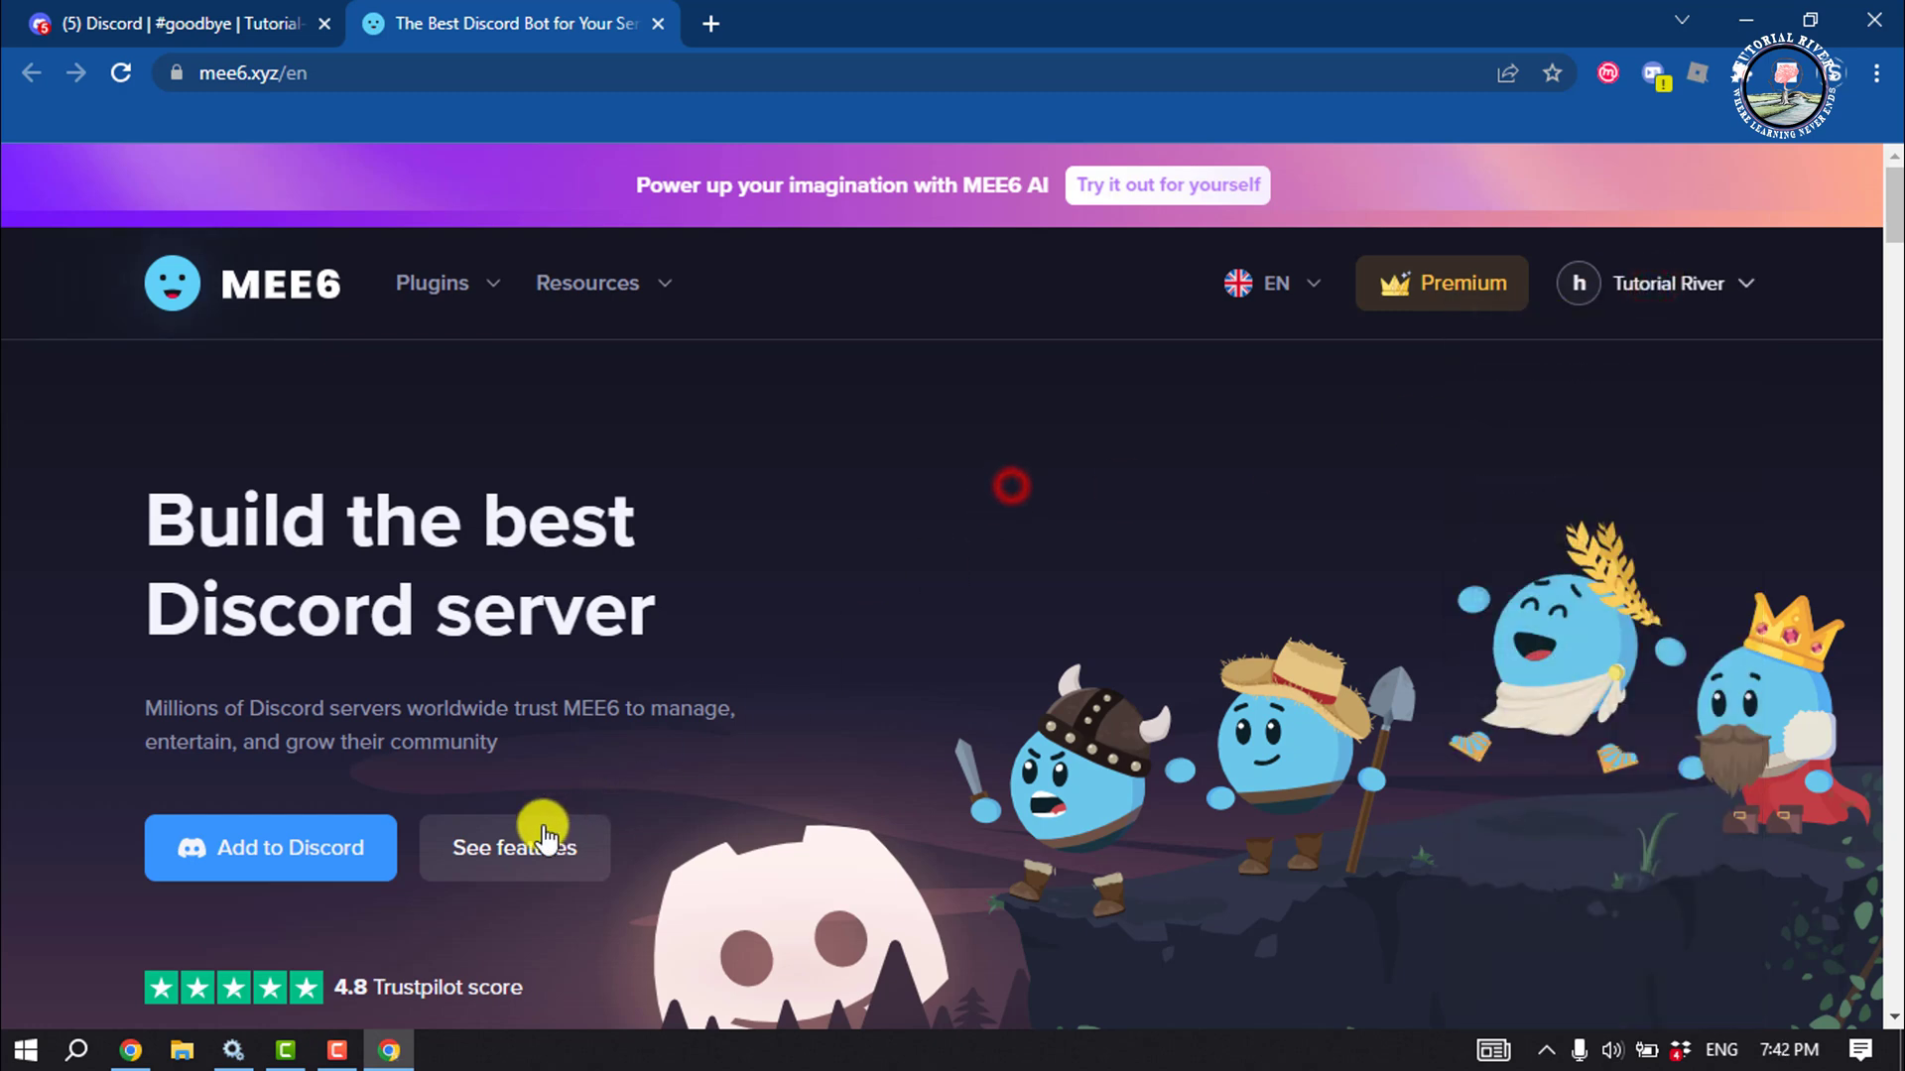
click(334, 863)
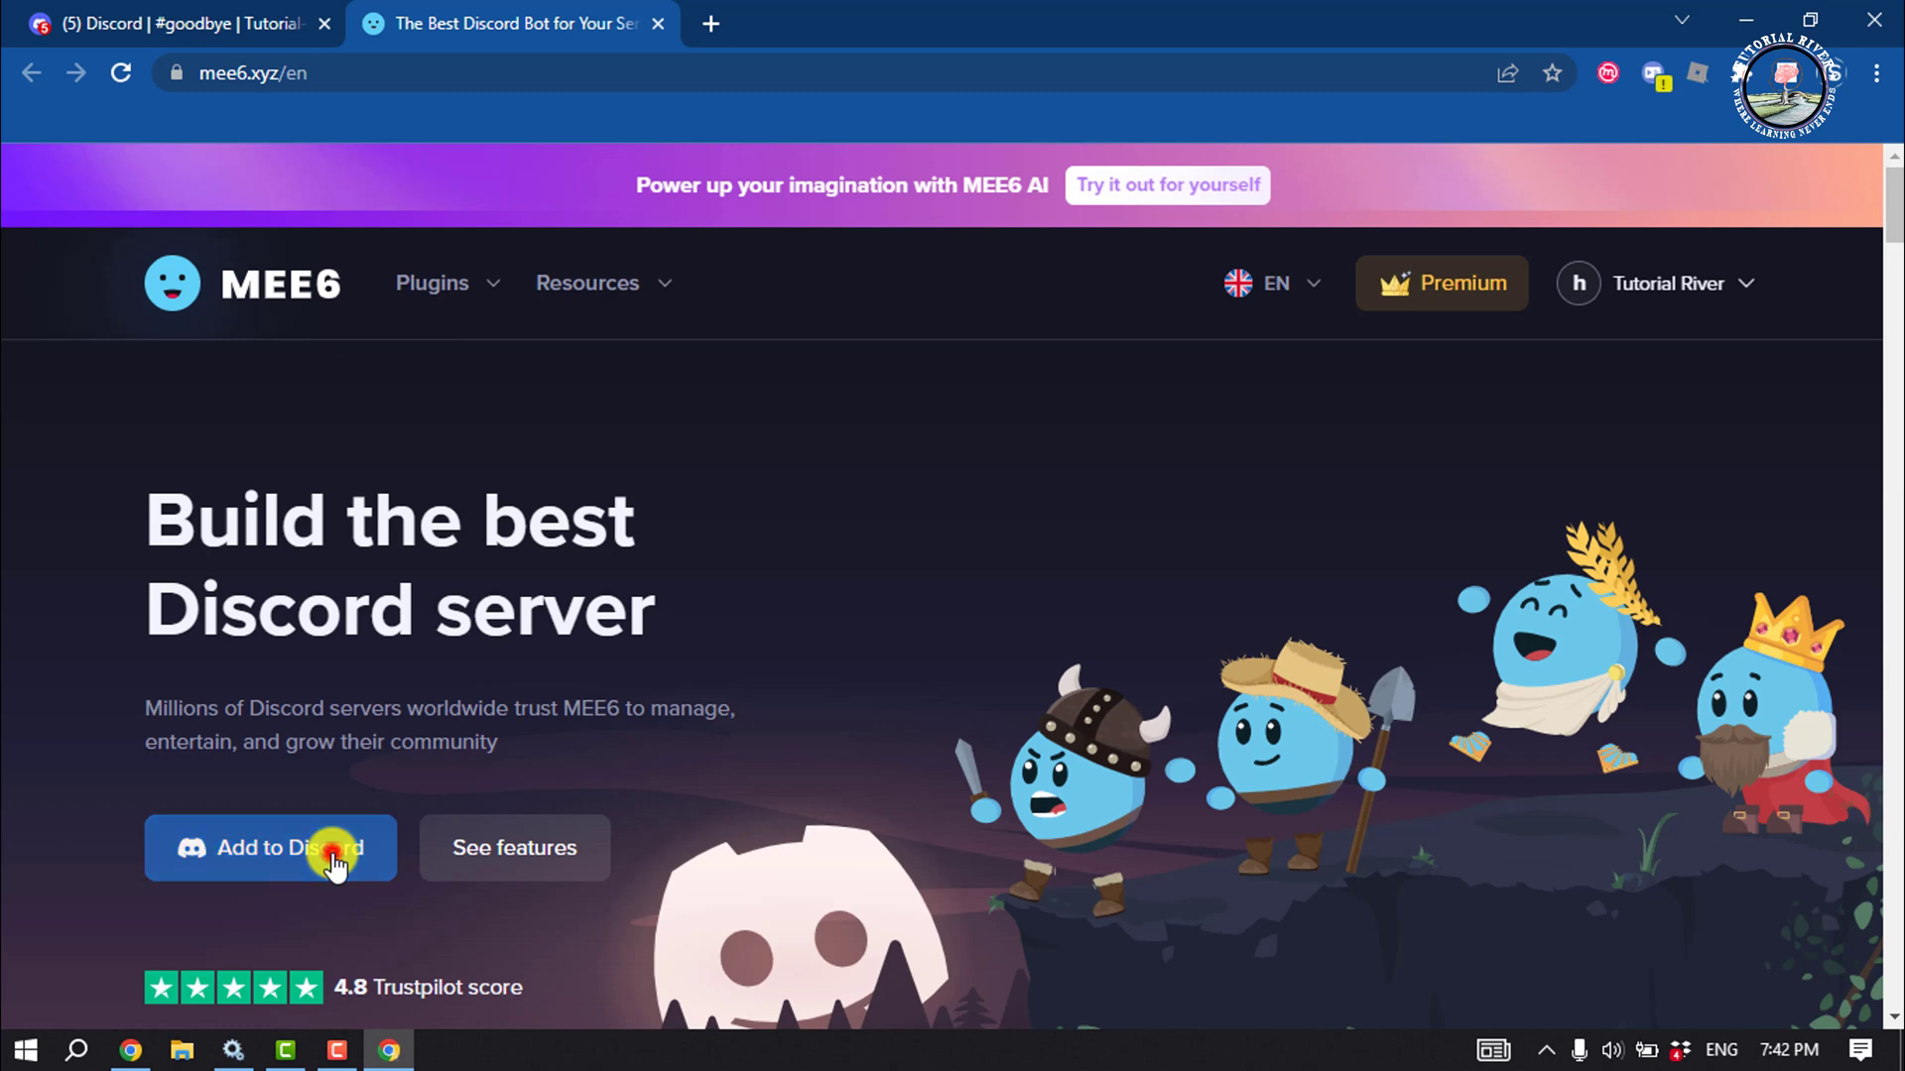
- Set up MEE6 for the Tutorial-River server and authorize its access with the requested permissions
scroll(944, 813, down, 4)
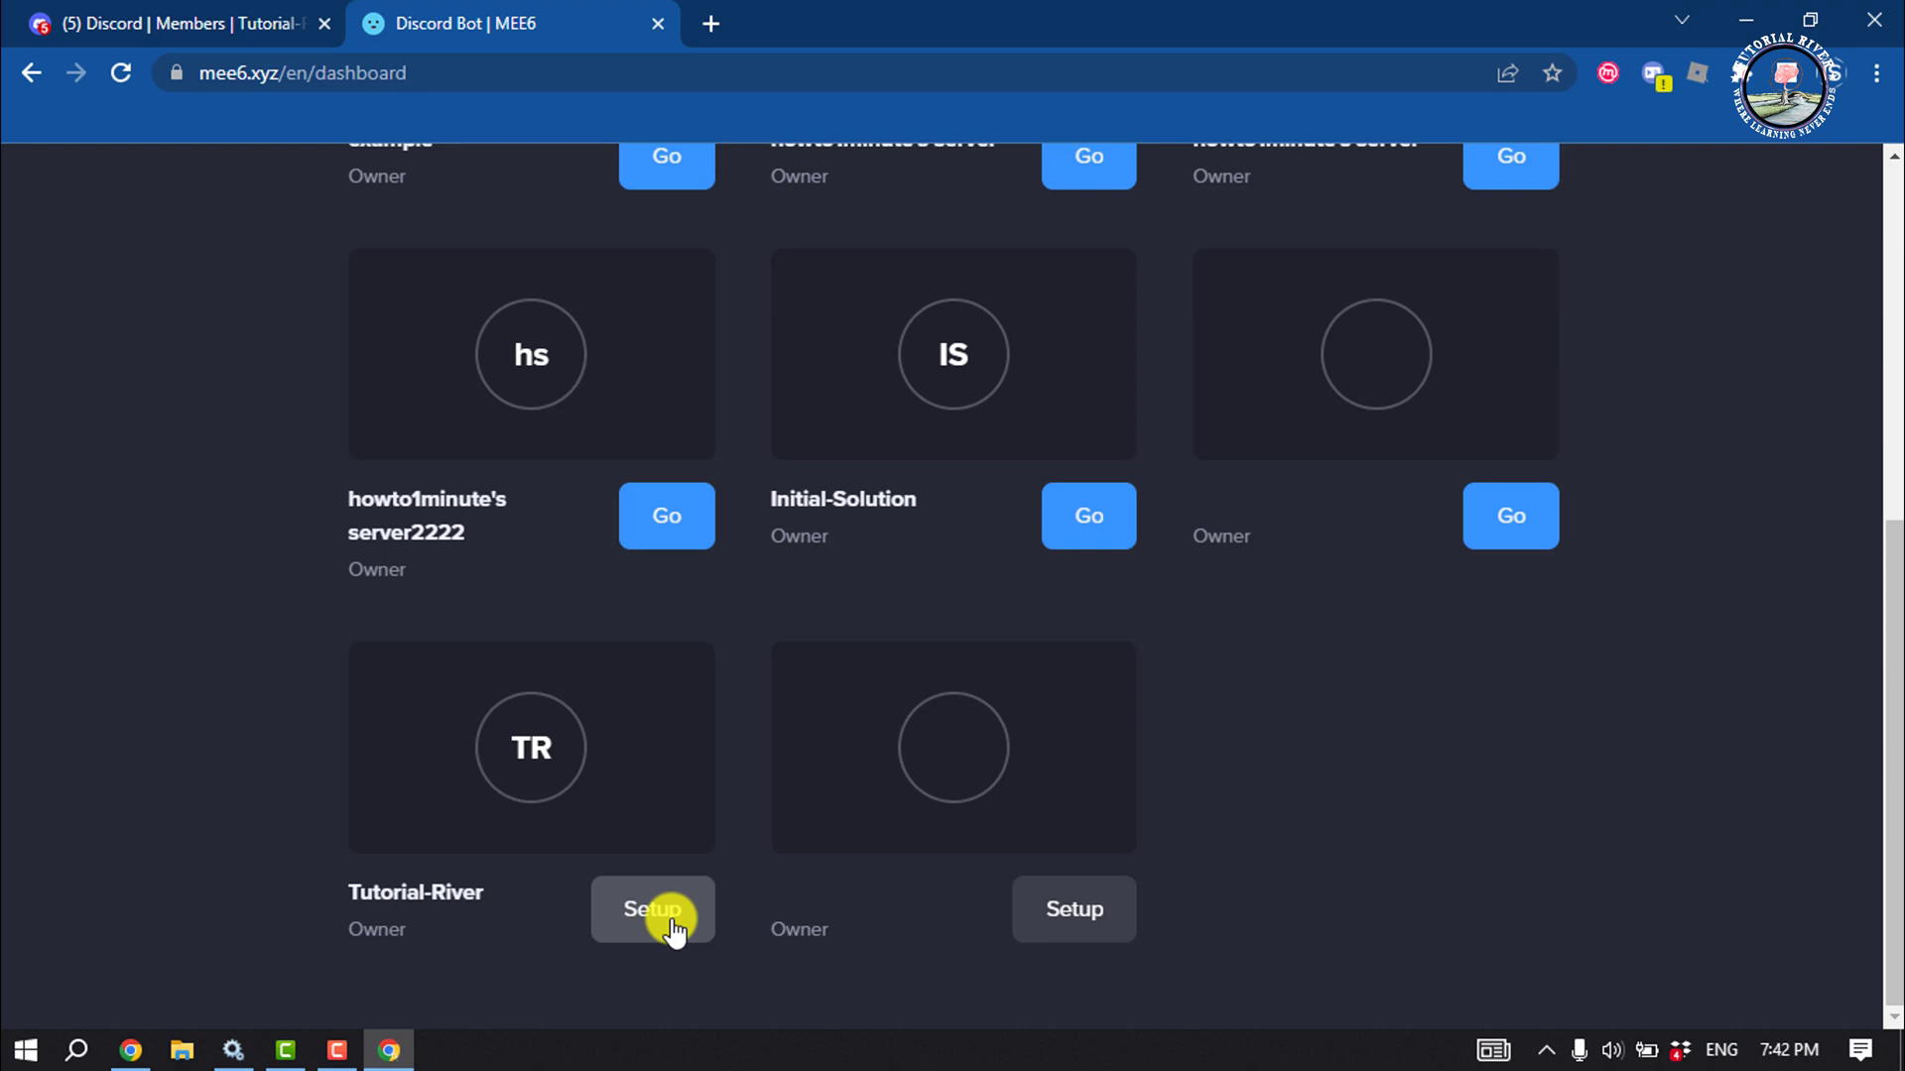
click(672, 928)
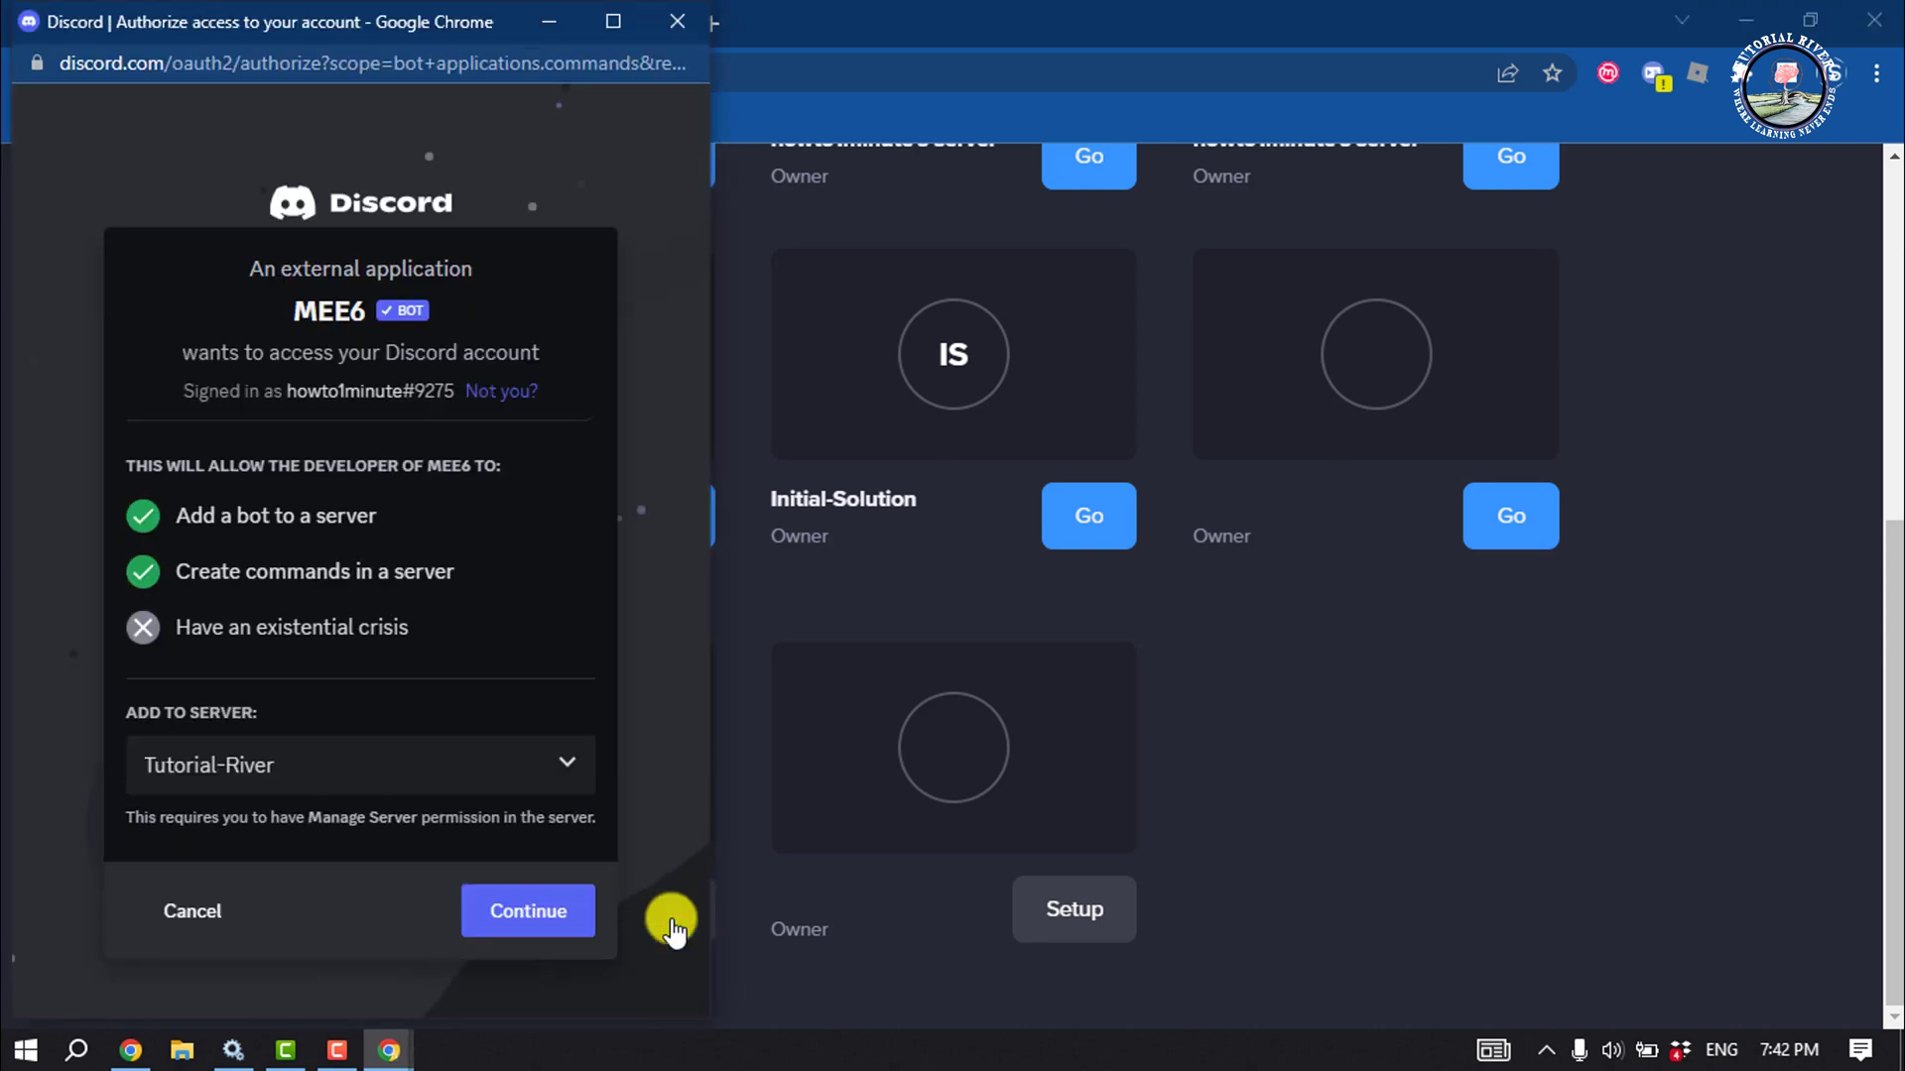
click(522, 910)
scroll(541, 952, down, 10)
scroll(555, 986, down, 3)
click(551, 965)
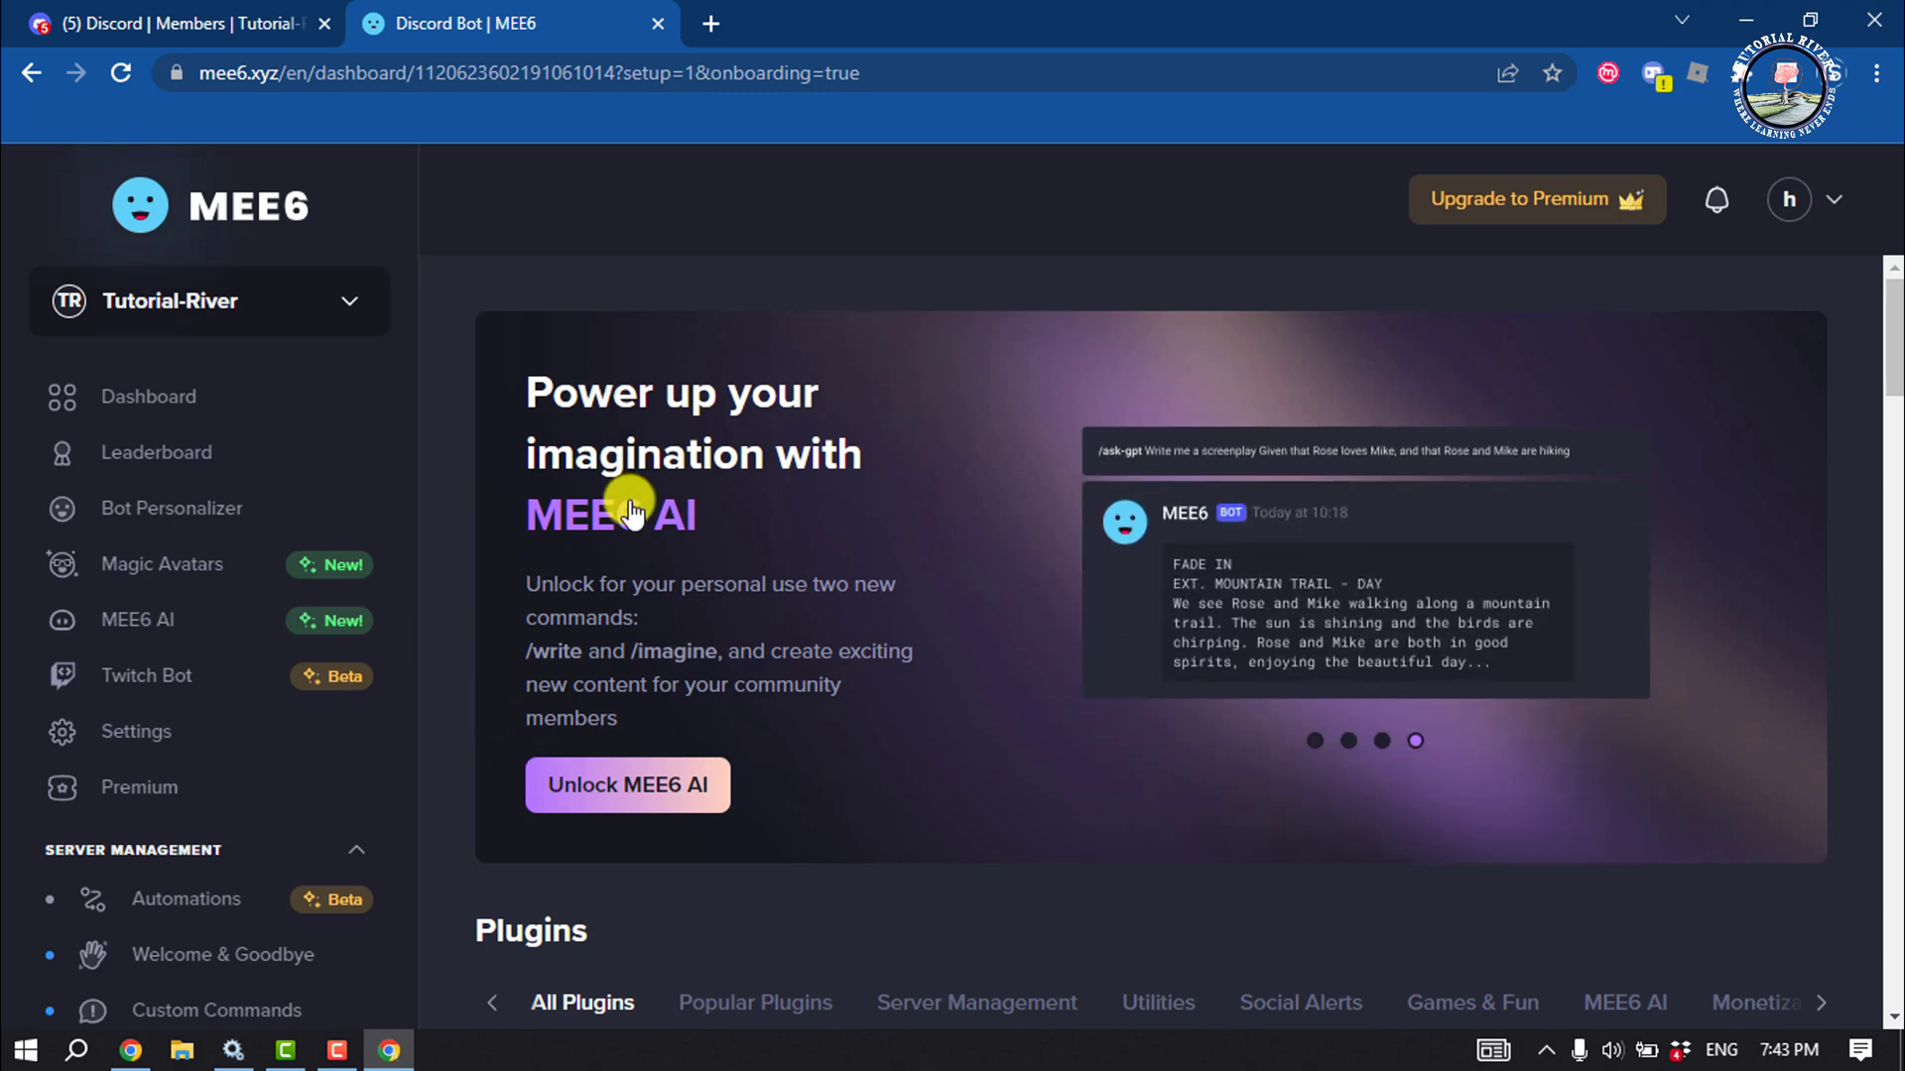
- Open the Welcome & Goodbye plugin and enable sending a message when a user joins the server
scroll(179, 710, down, 3)
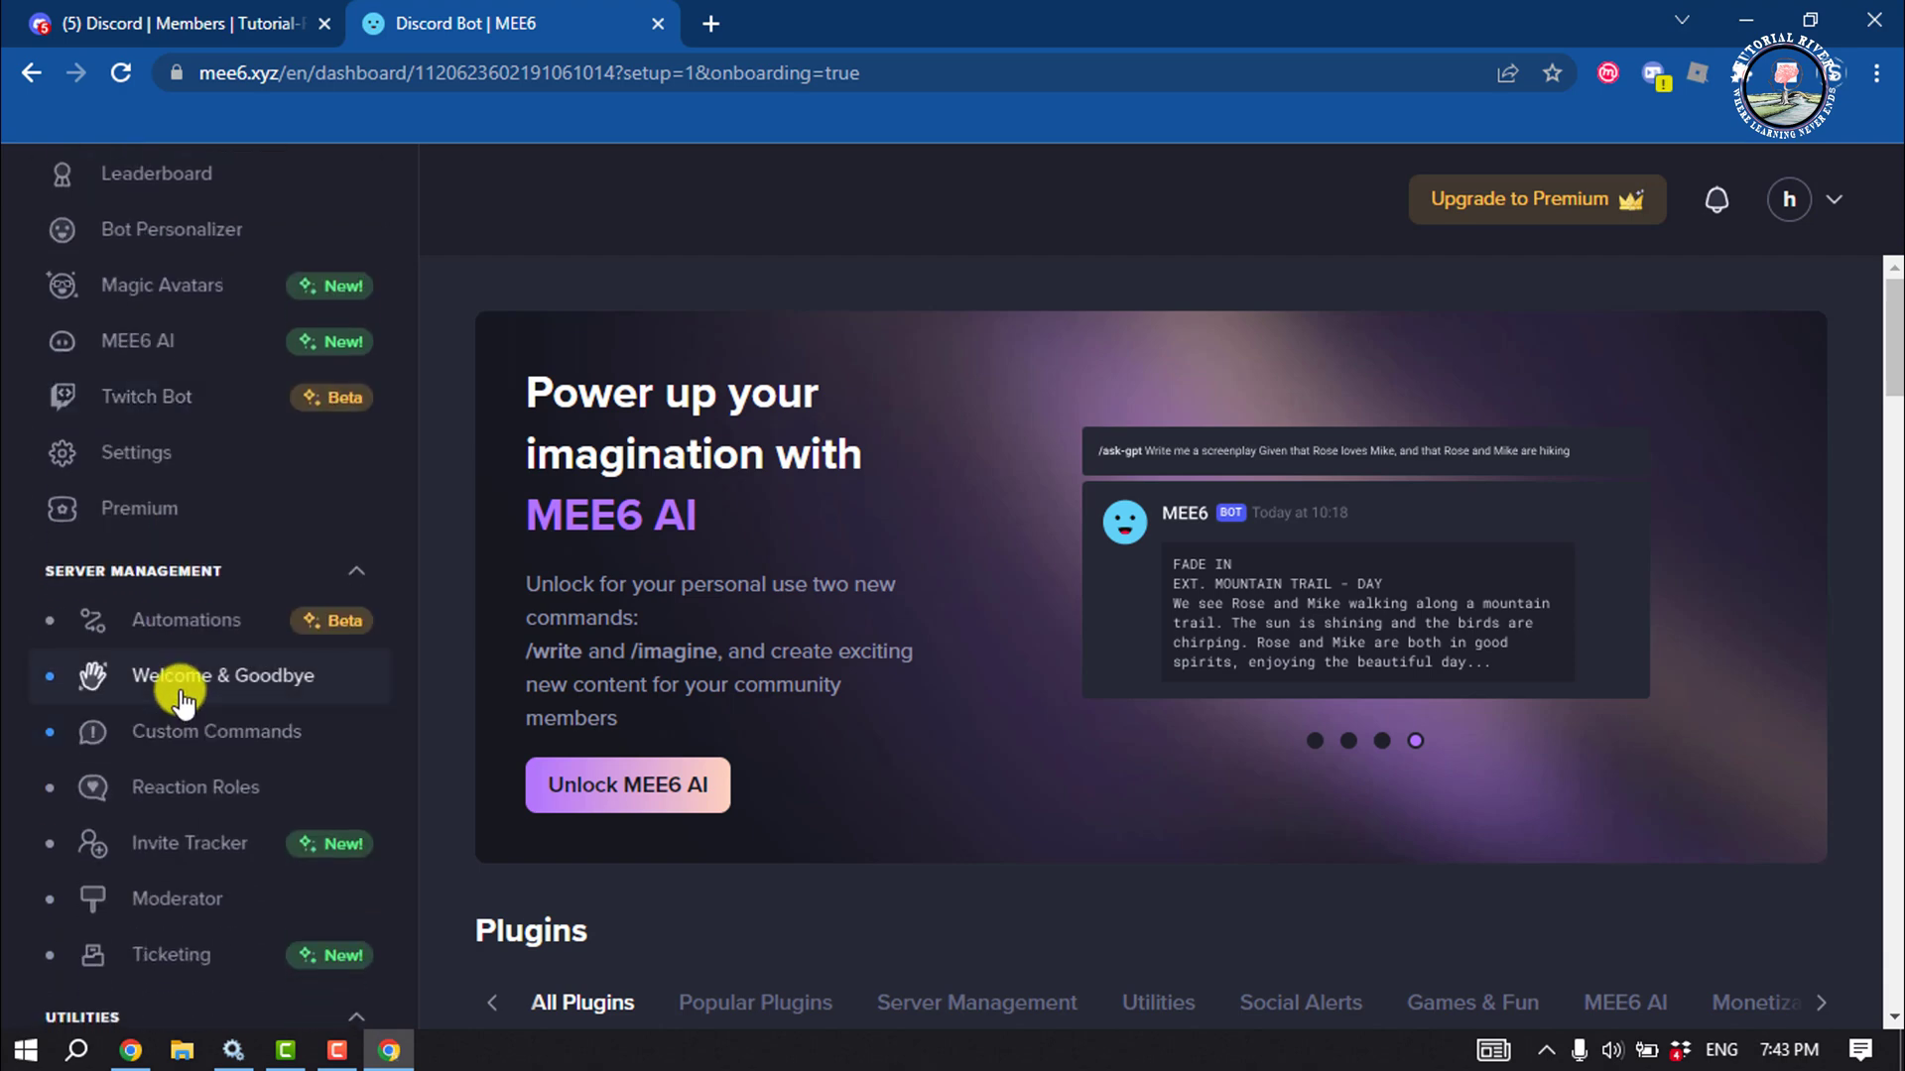
click(304, 690)
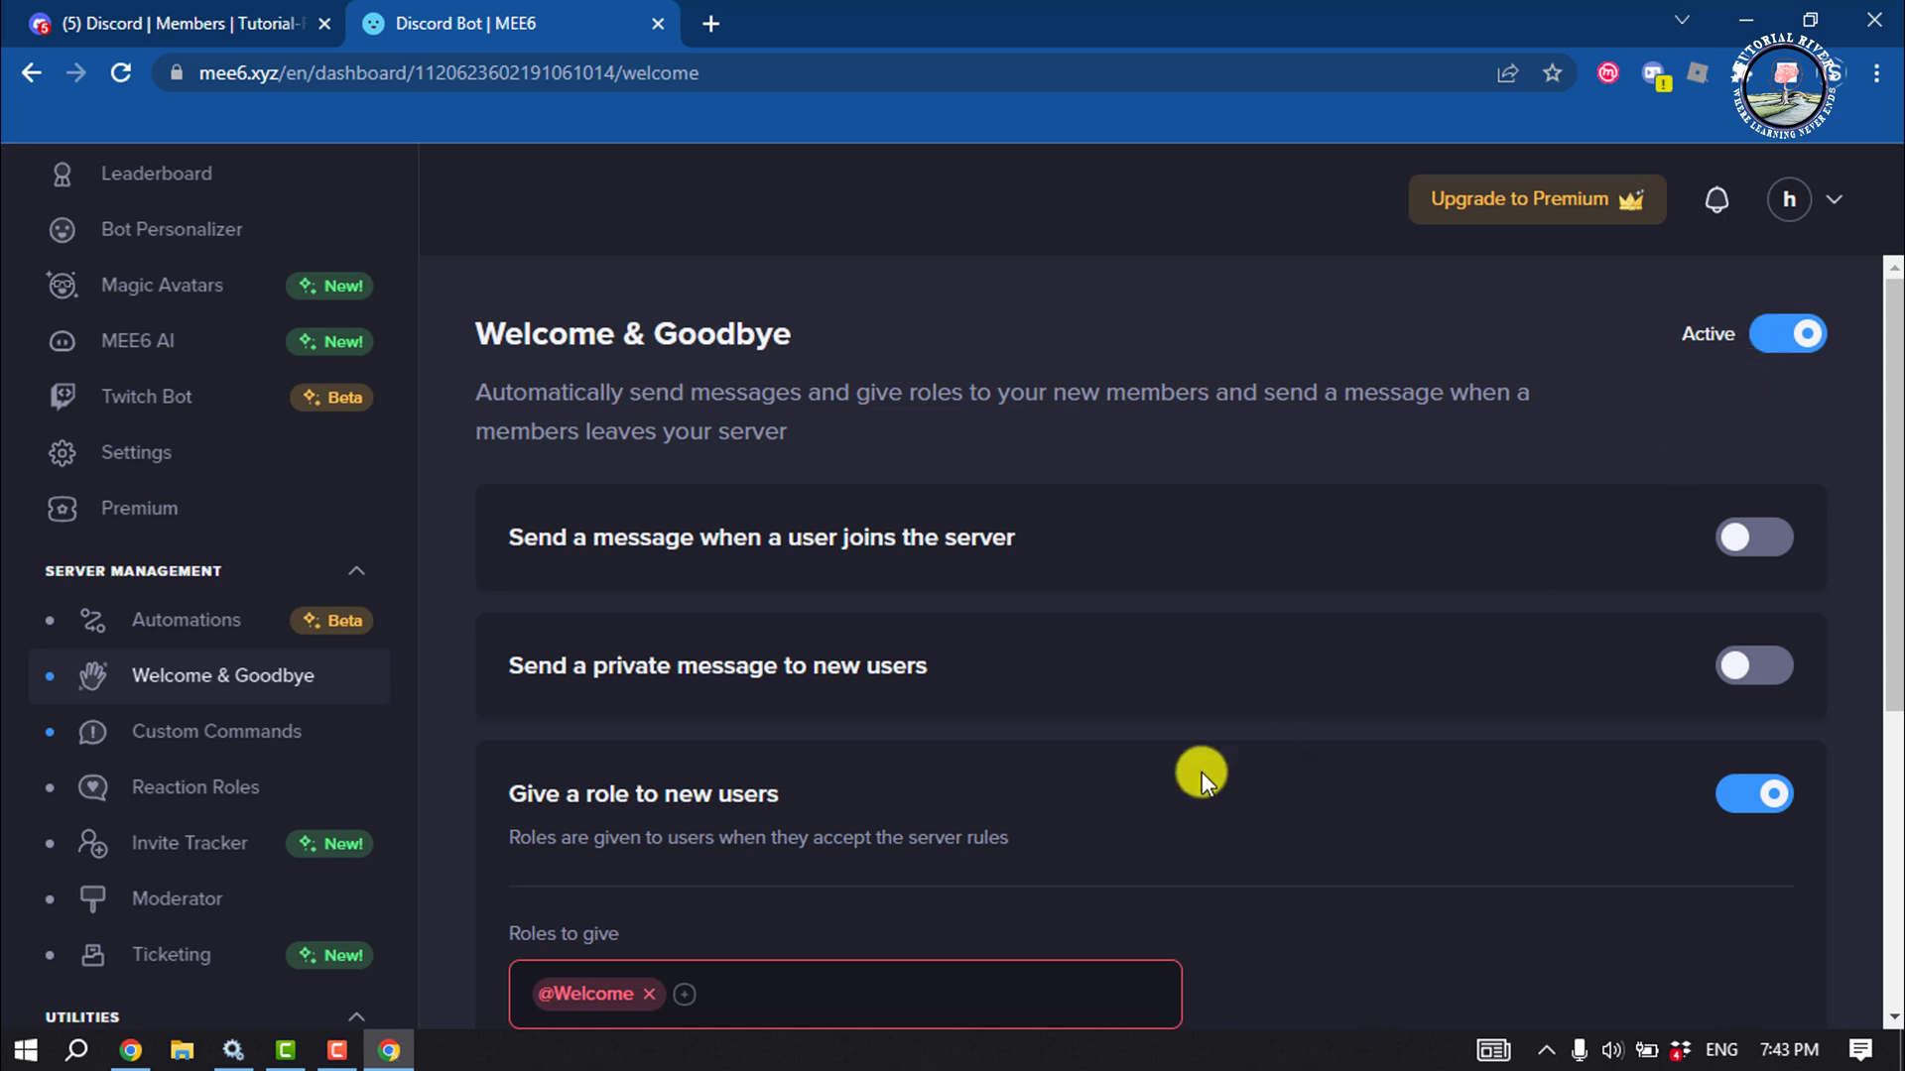
click(1769, 541)
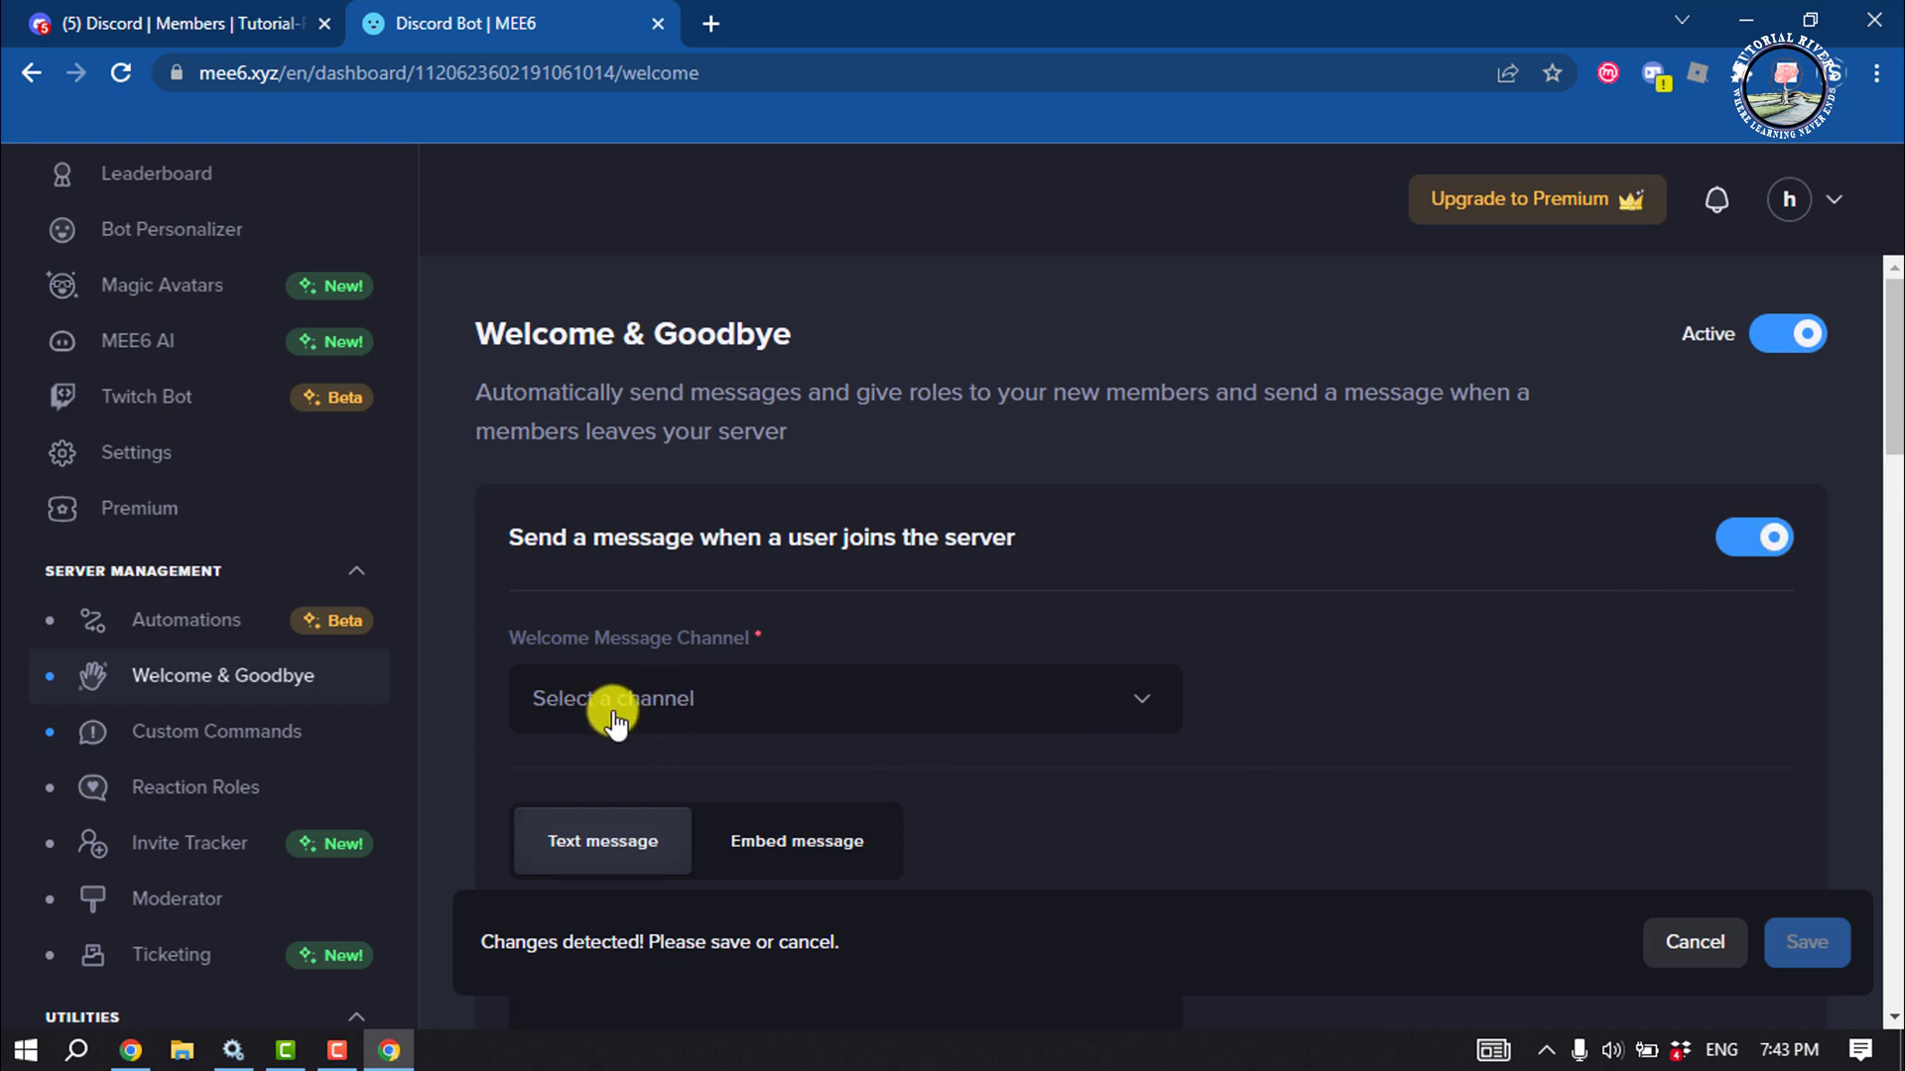
- Set the welcome message channel to #welcome
click(675, 706)
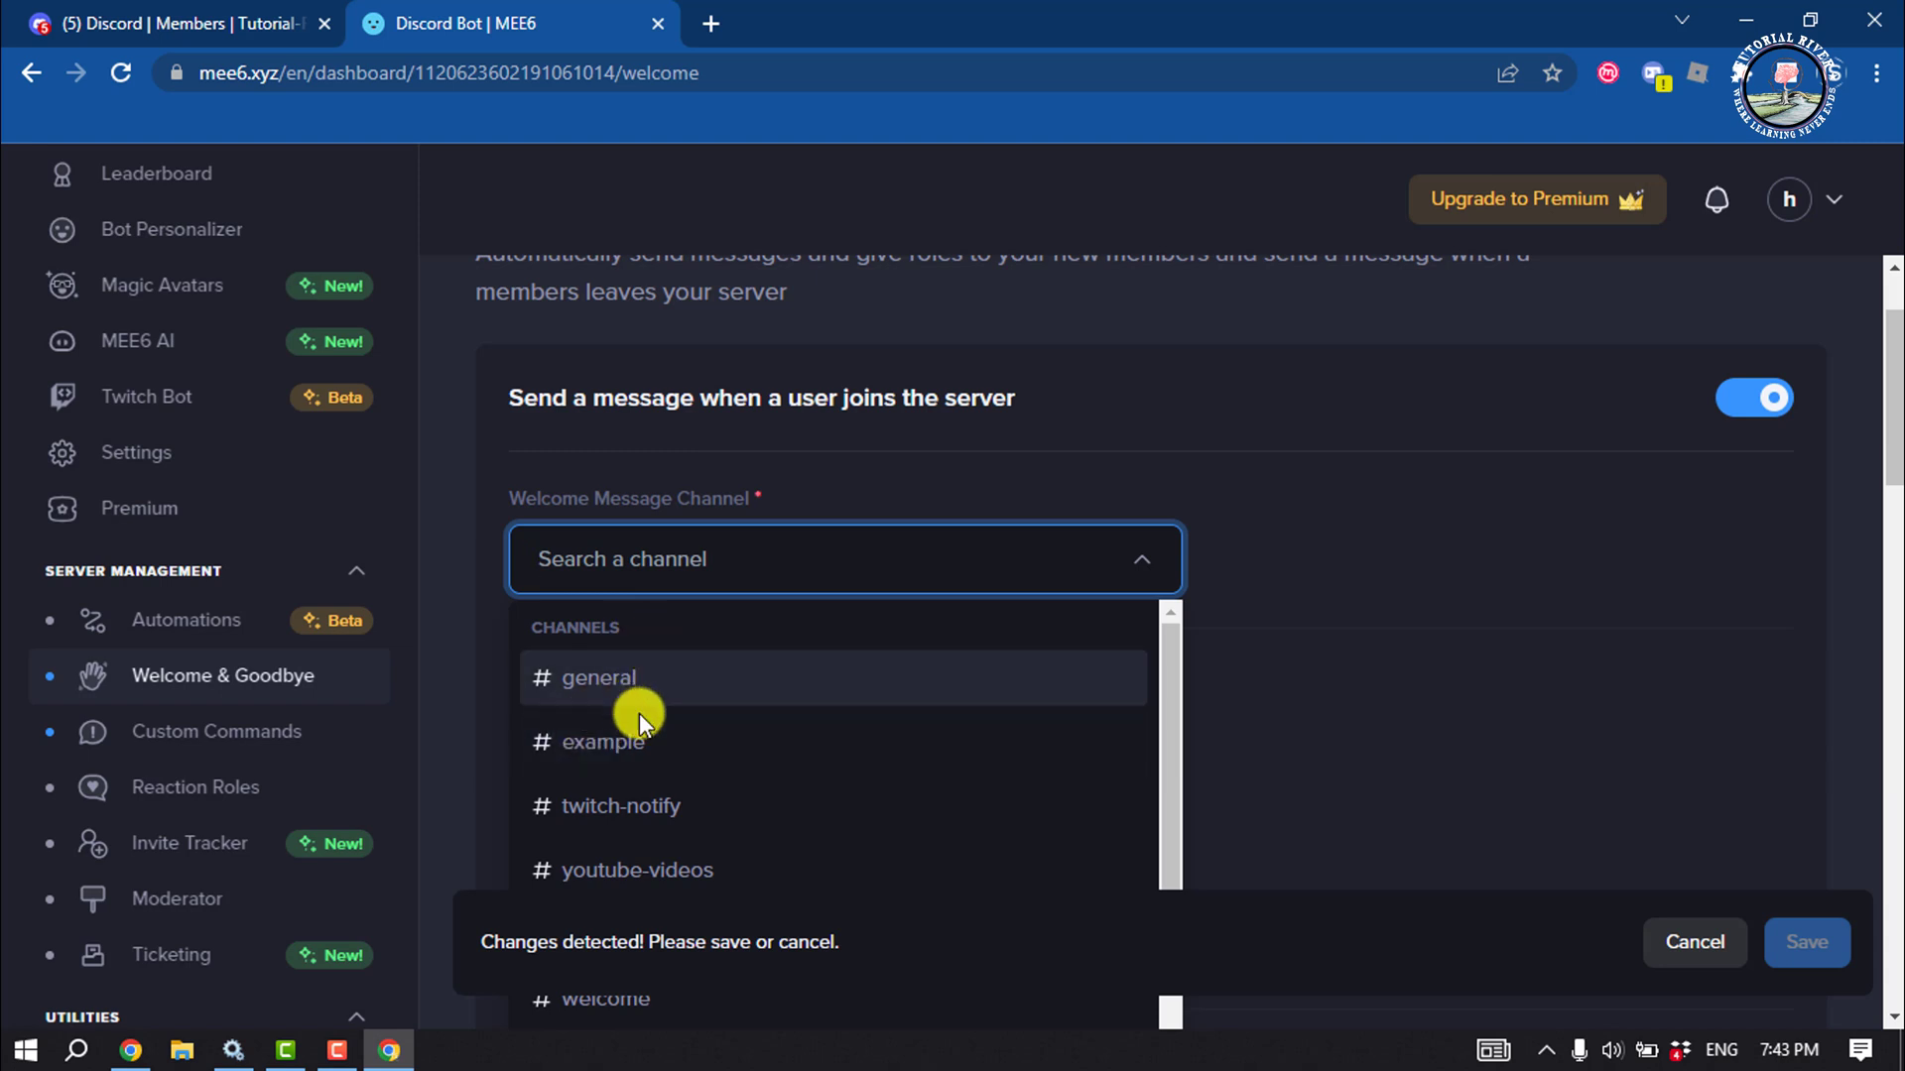
scroll(645, 763, down, 1)
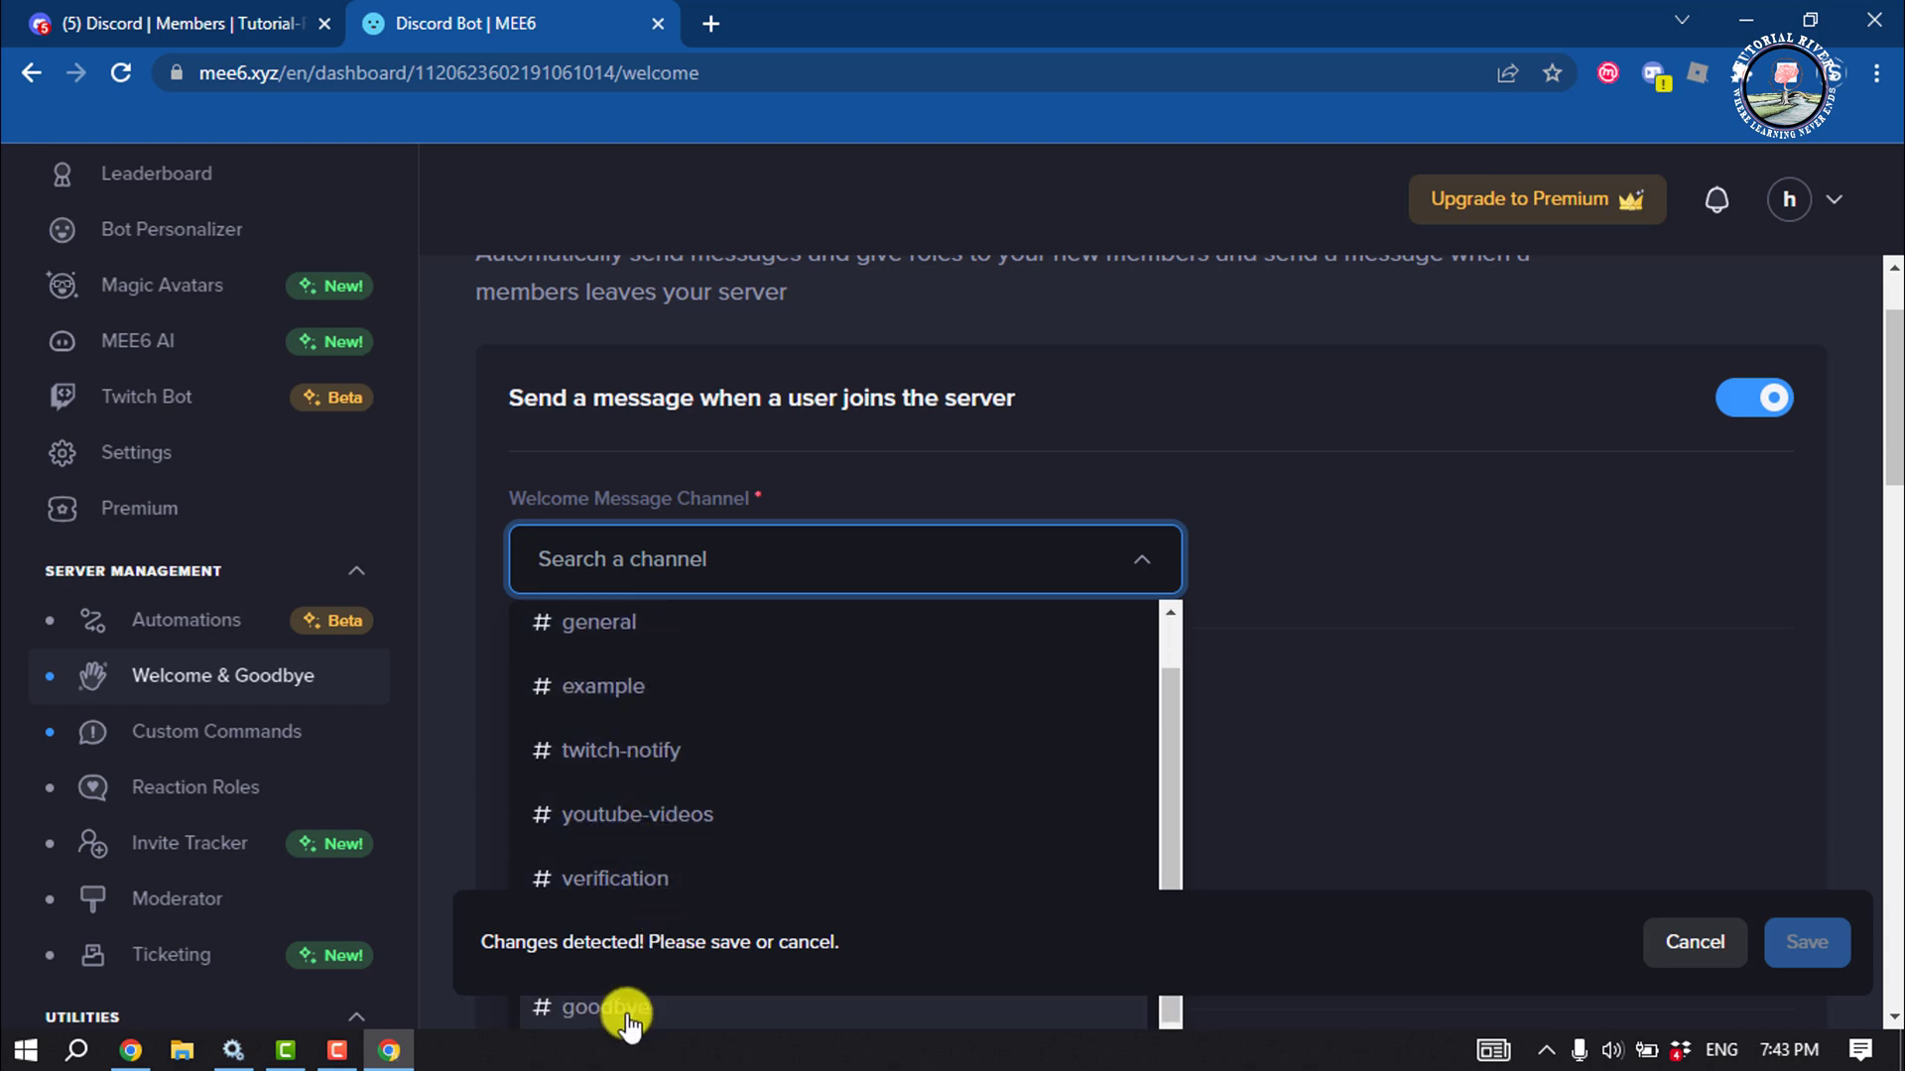
scroll(1485, 536, down, 1)
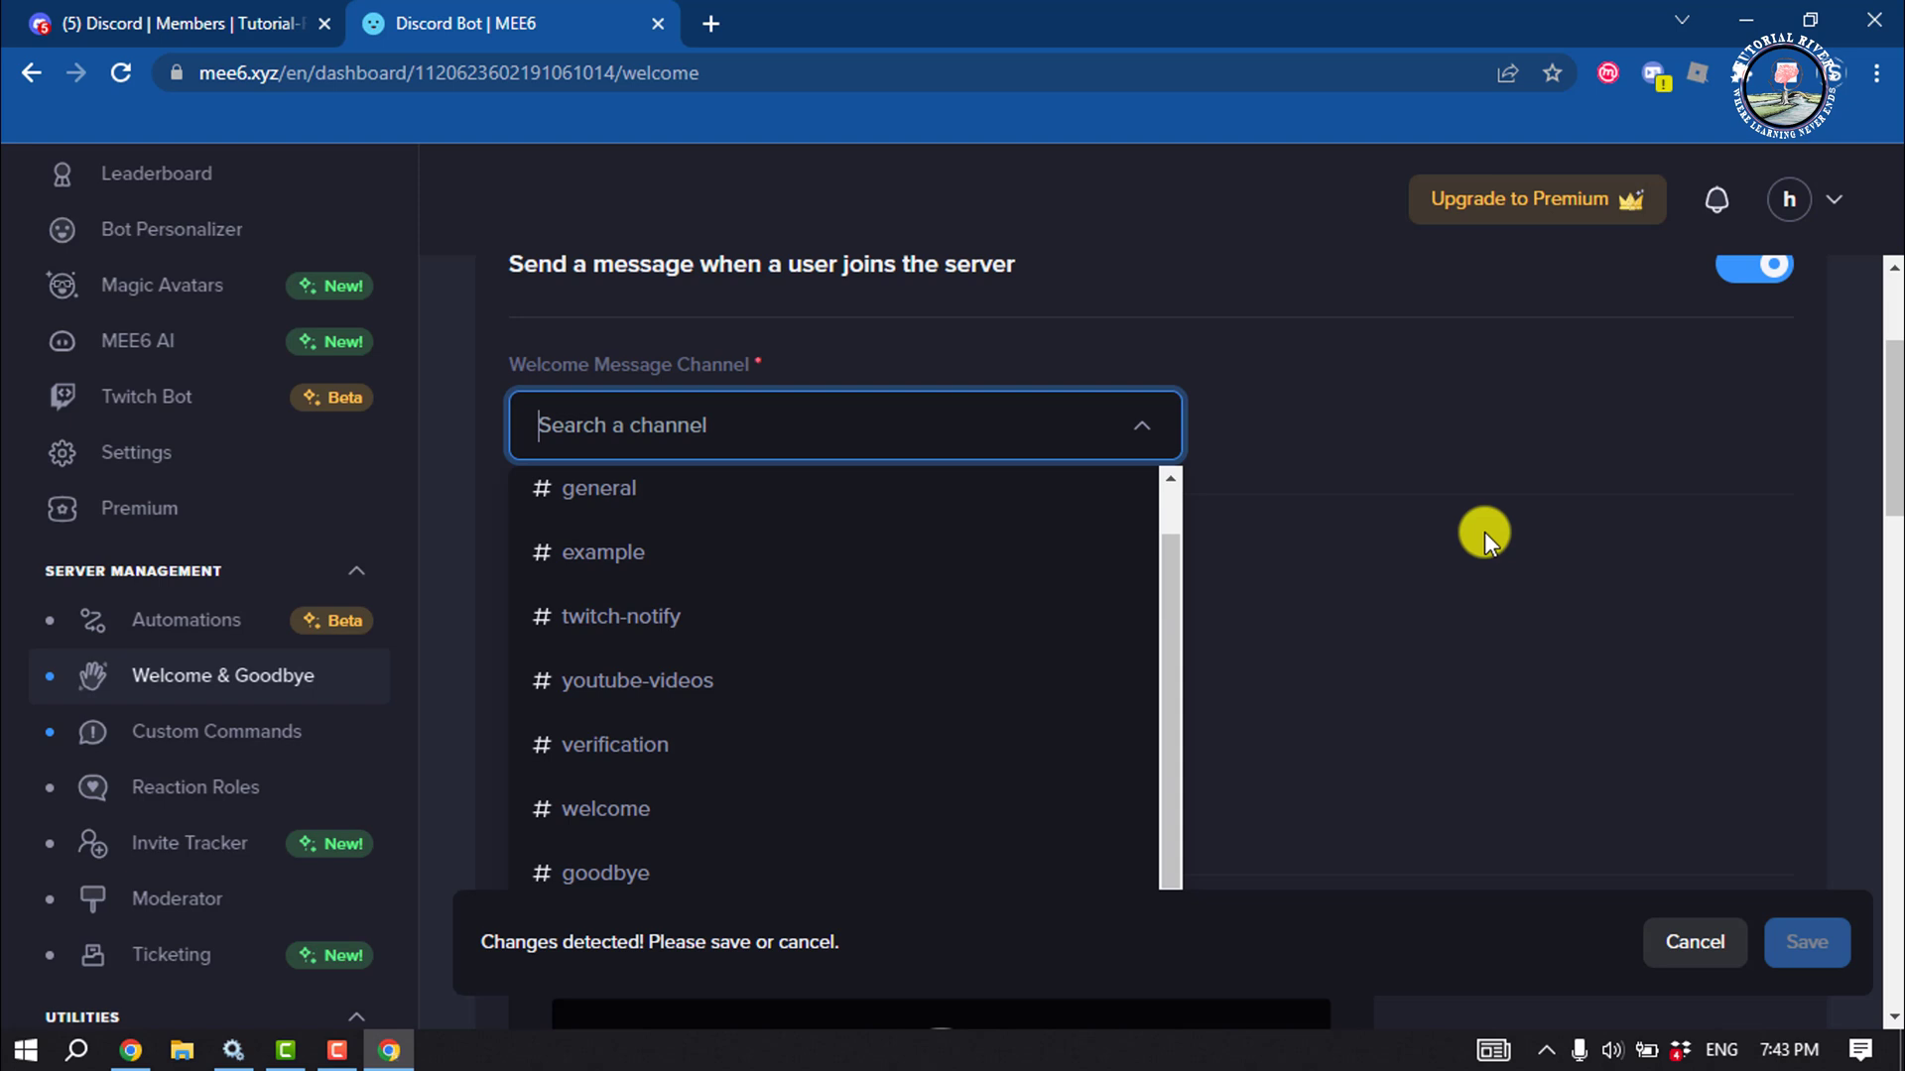
scroll(693, 794, down, 1)
click(645, 671)
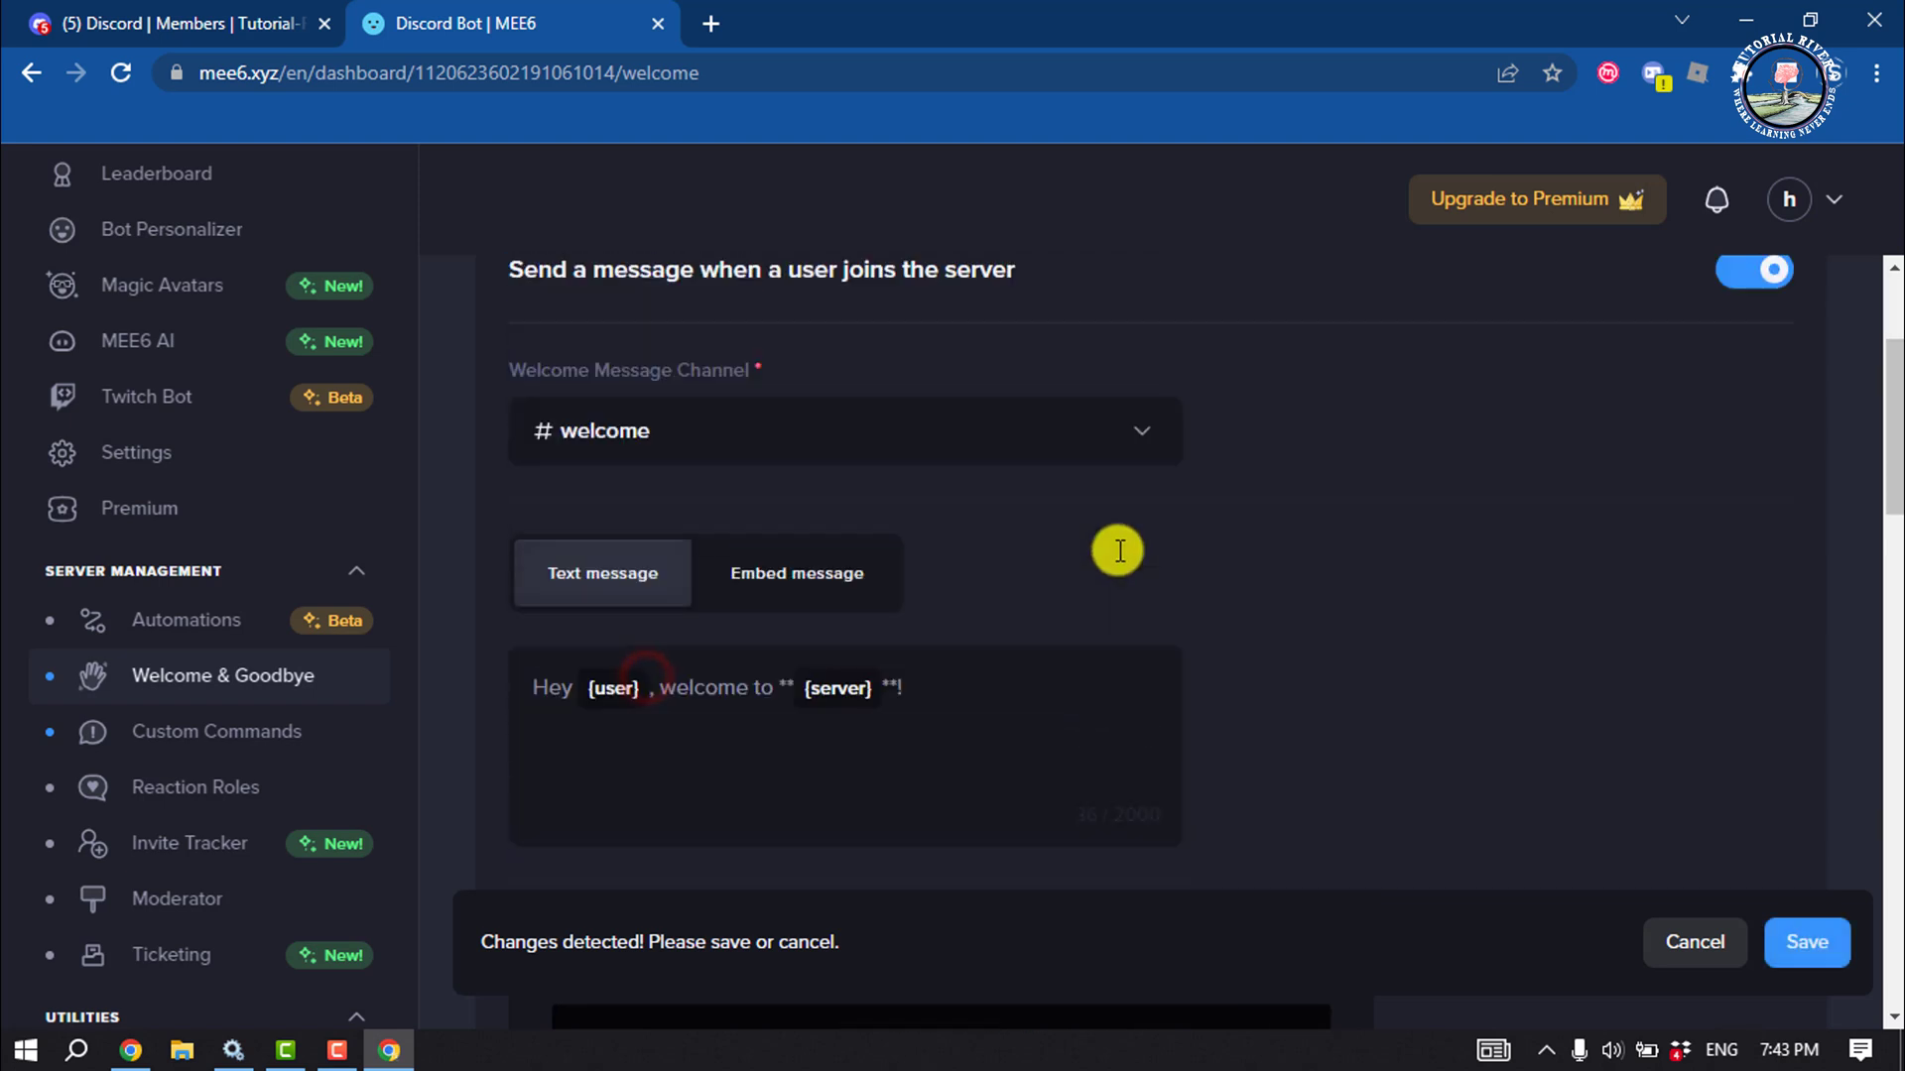
- Keep the default welcome text and enable sending a welcome card when a user joins the server
scroll(1115, 553, down, 3)
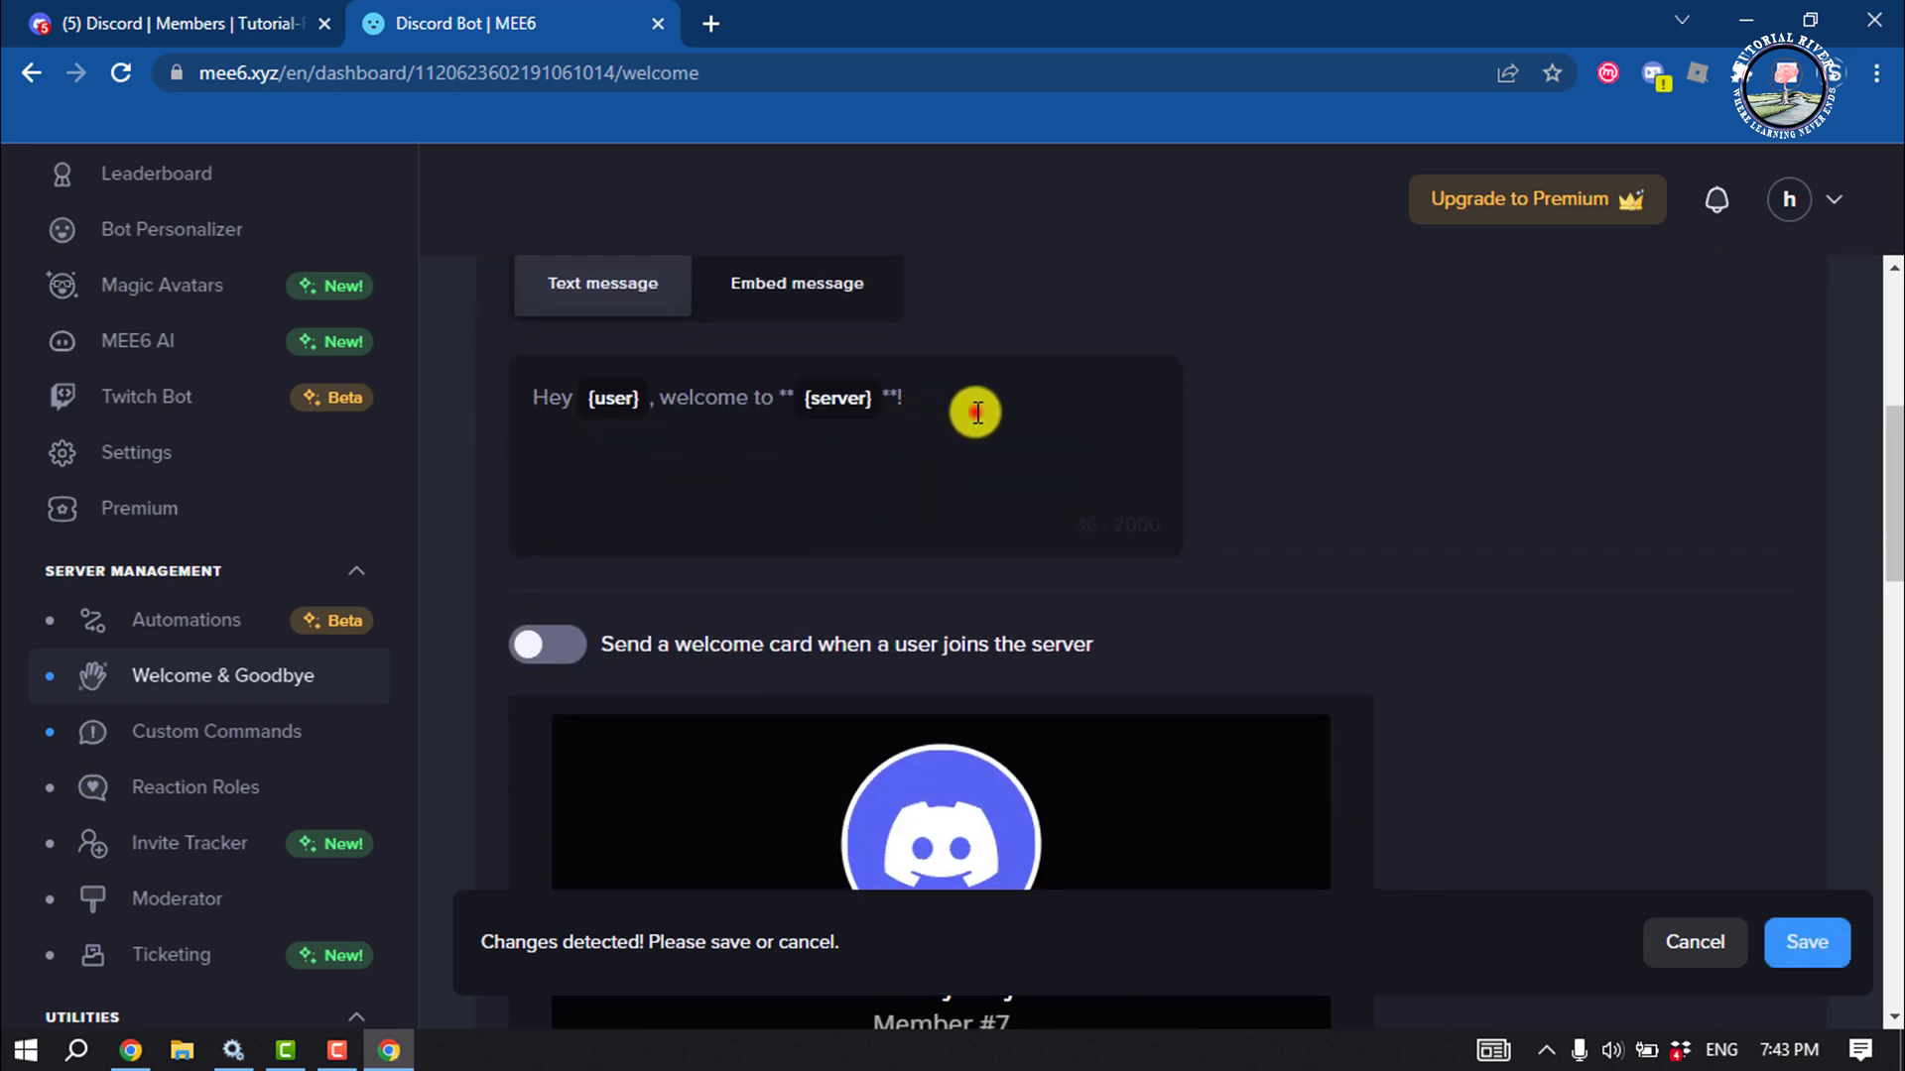
drag(975, 412, 539, 404)
click(743, 440)
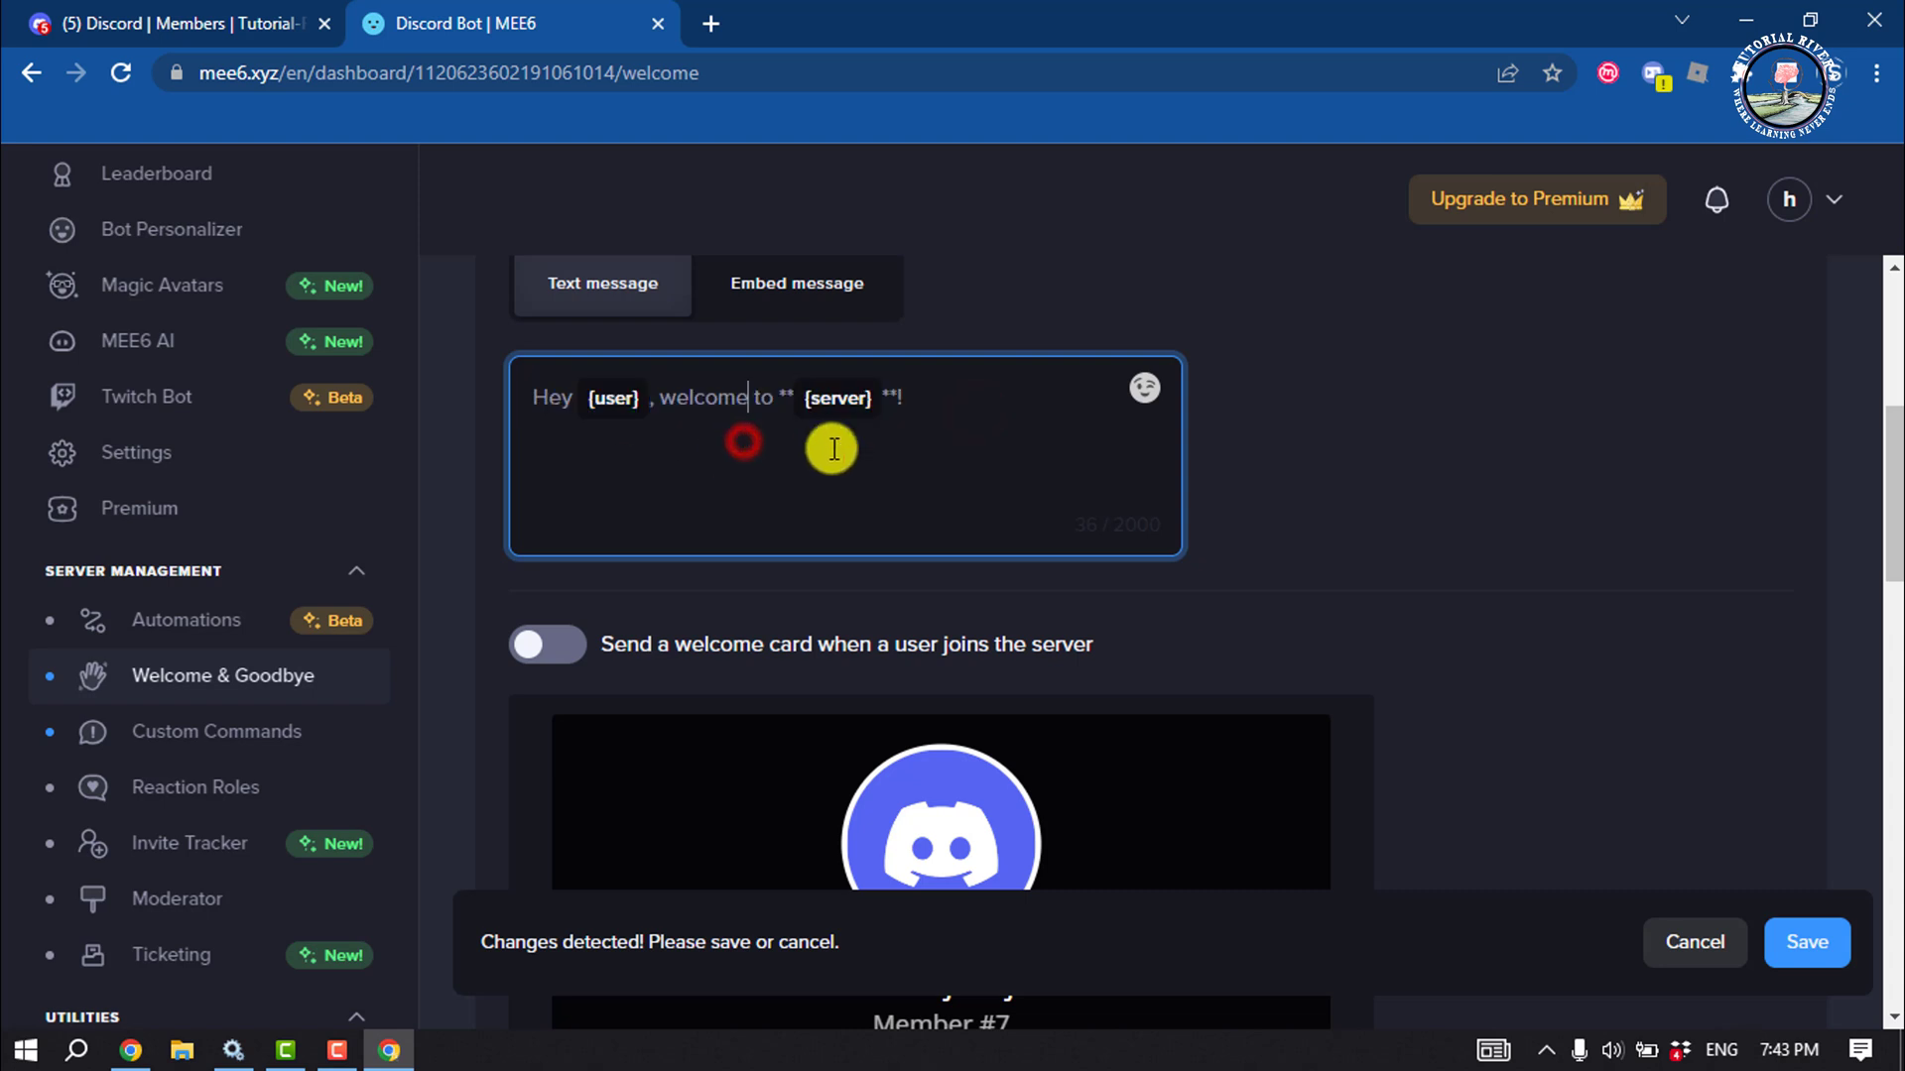
scroll(831, 448, down, 3)
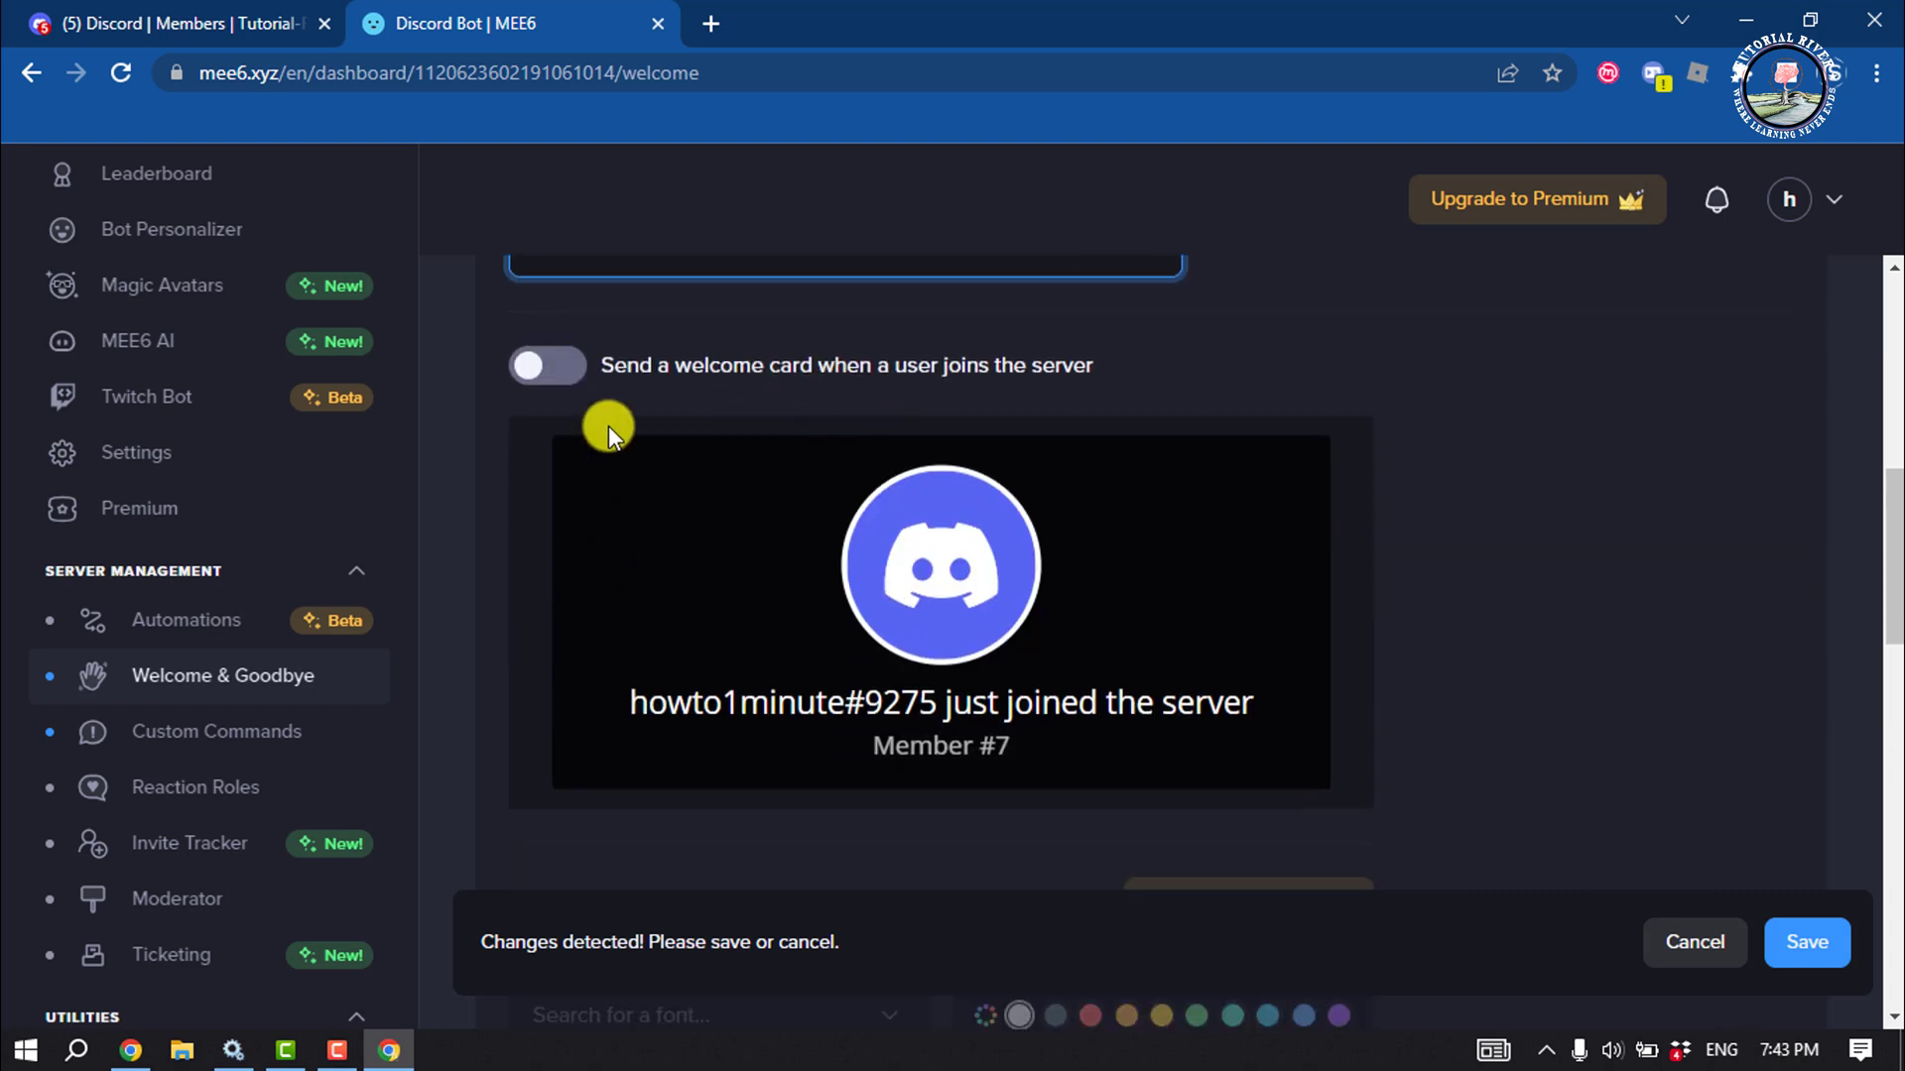
click(544, 369)
scroll(1067, 563, down, 14)
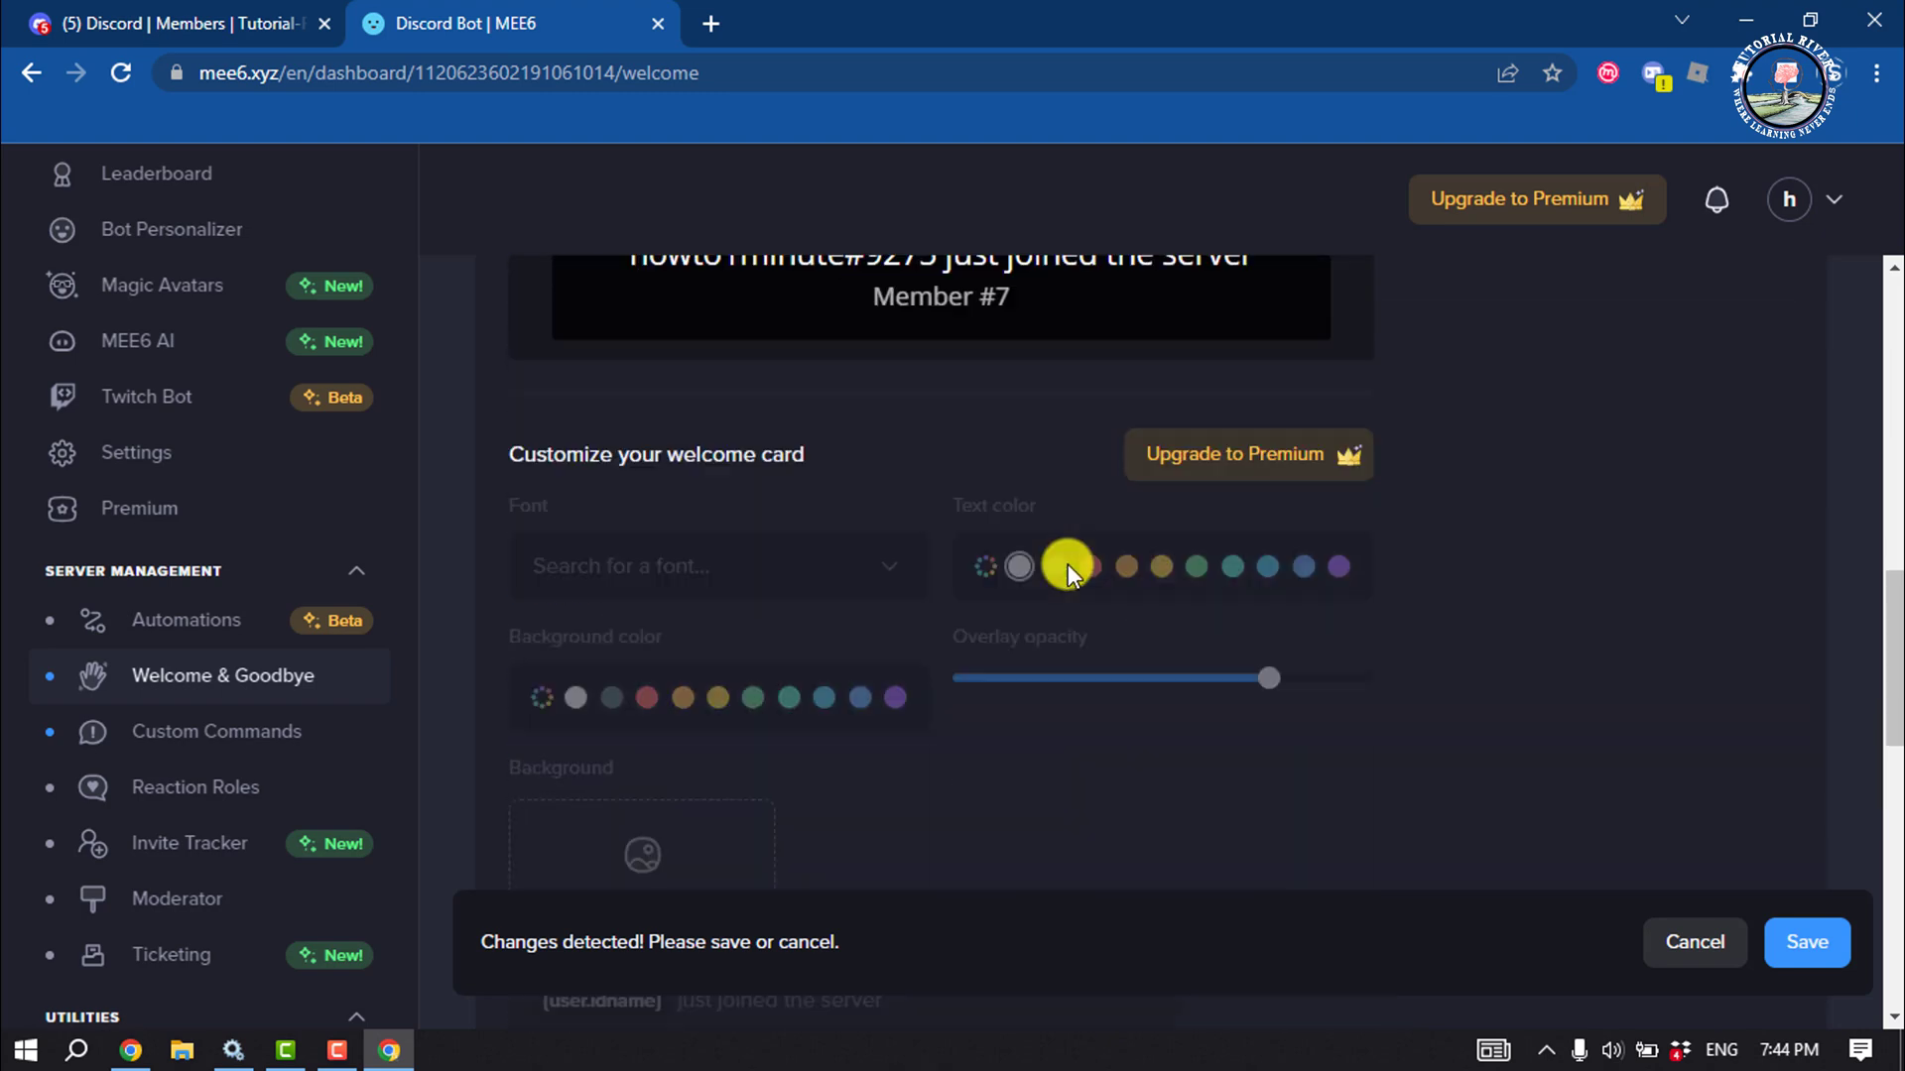
scroll(1068, 565, down, 3)
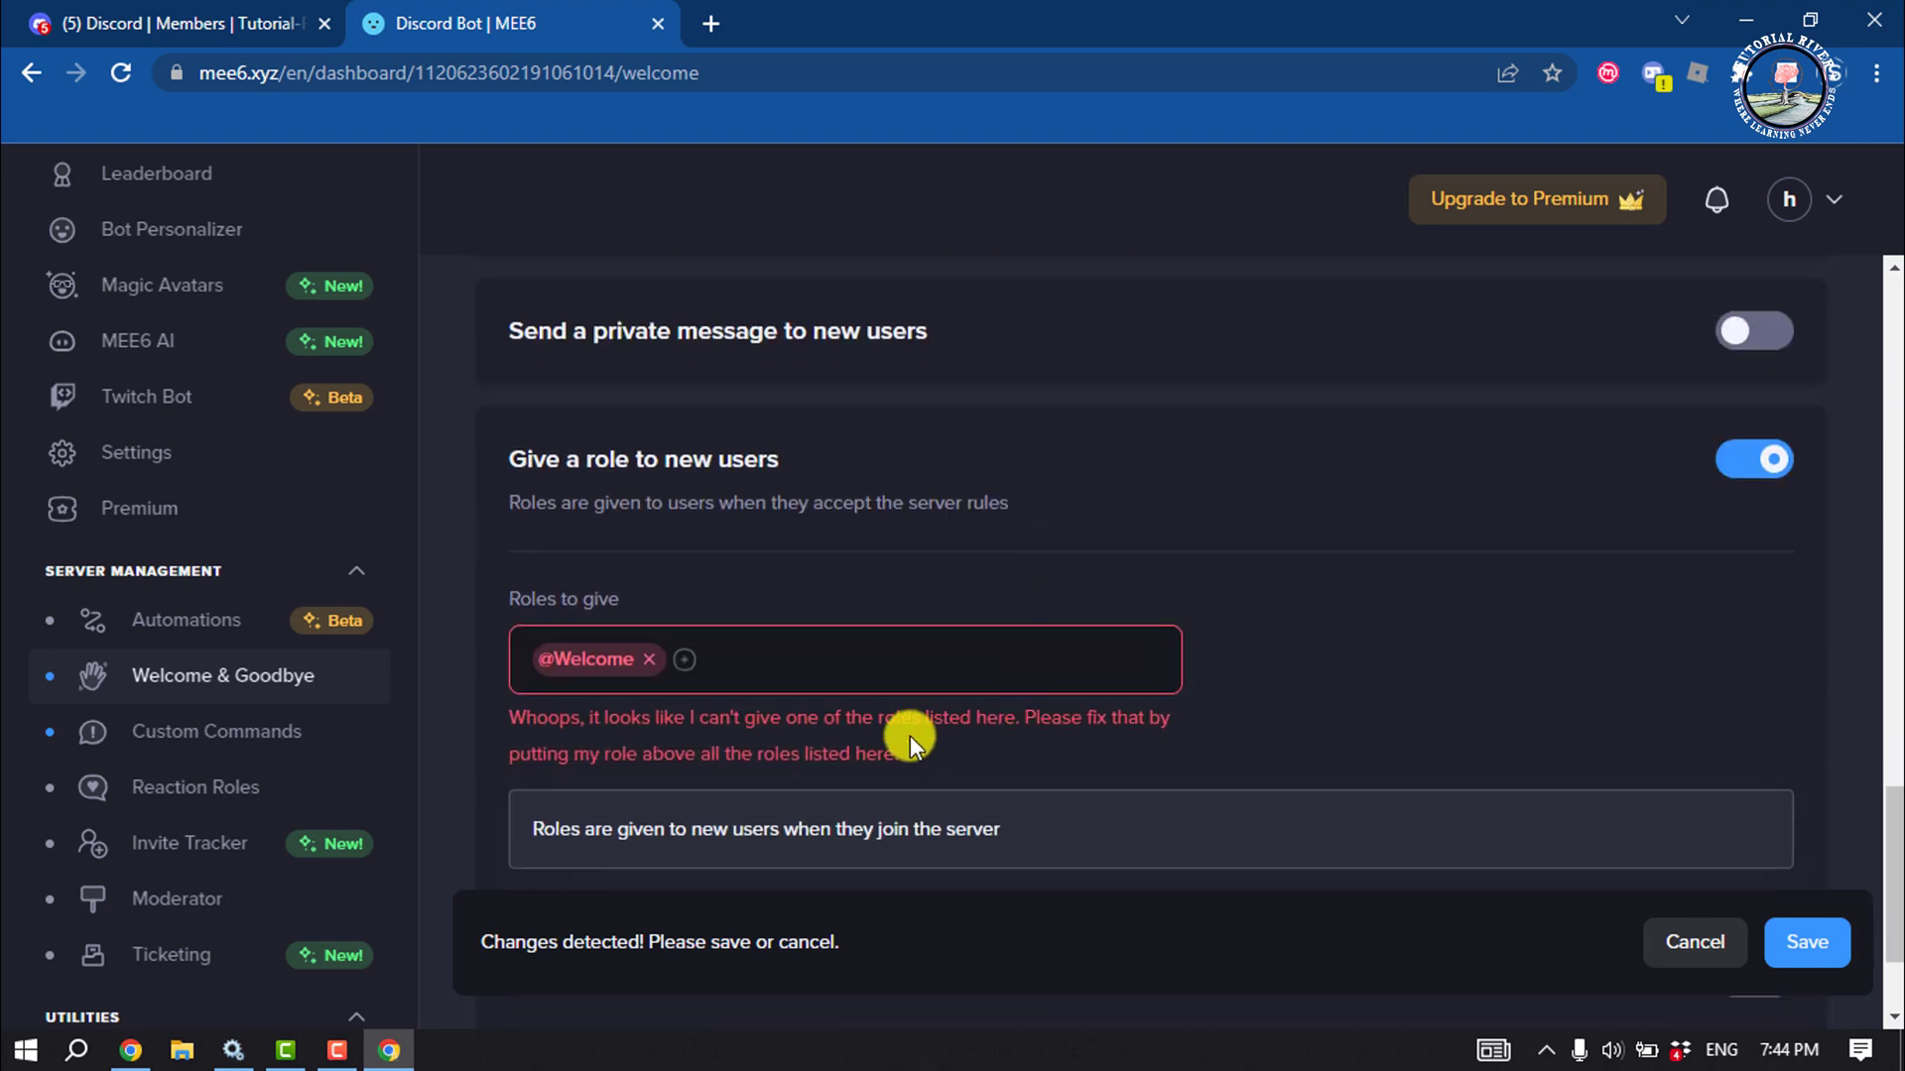
- Enable sending a message when a user leaves the server
scroll(800, 540, up, 2)
scroll(813, 550, down, 3)
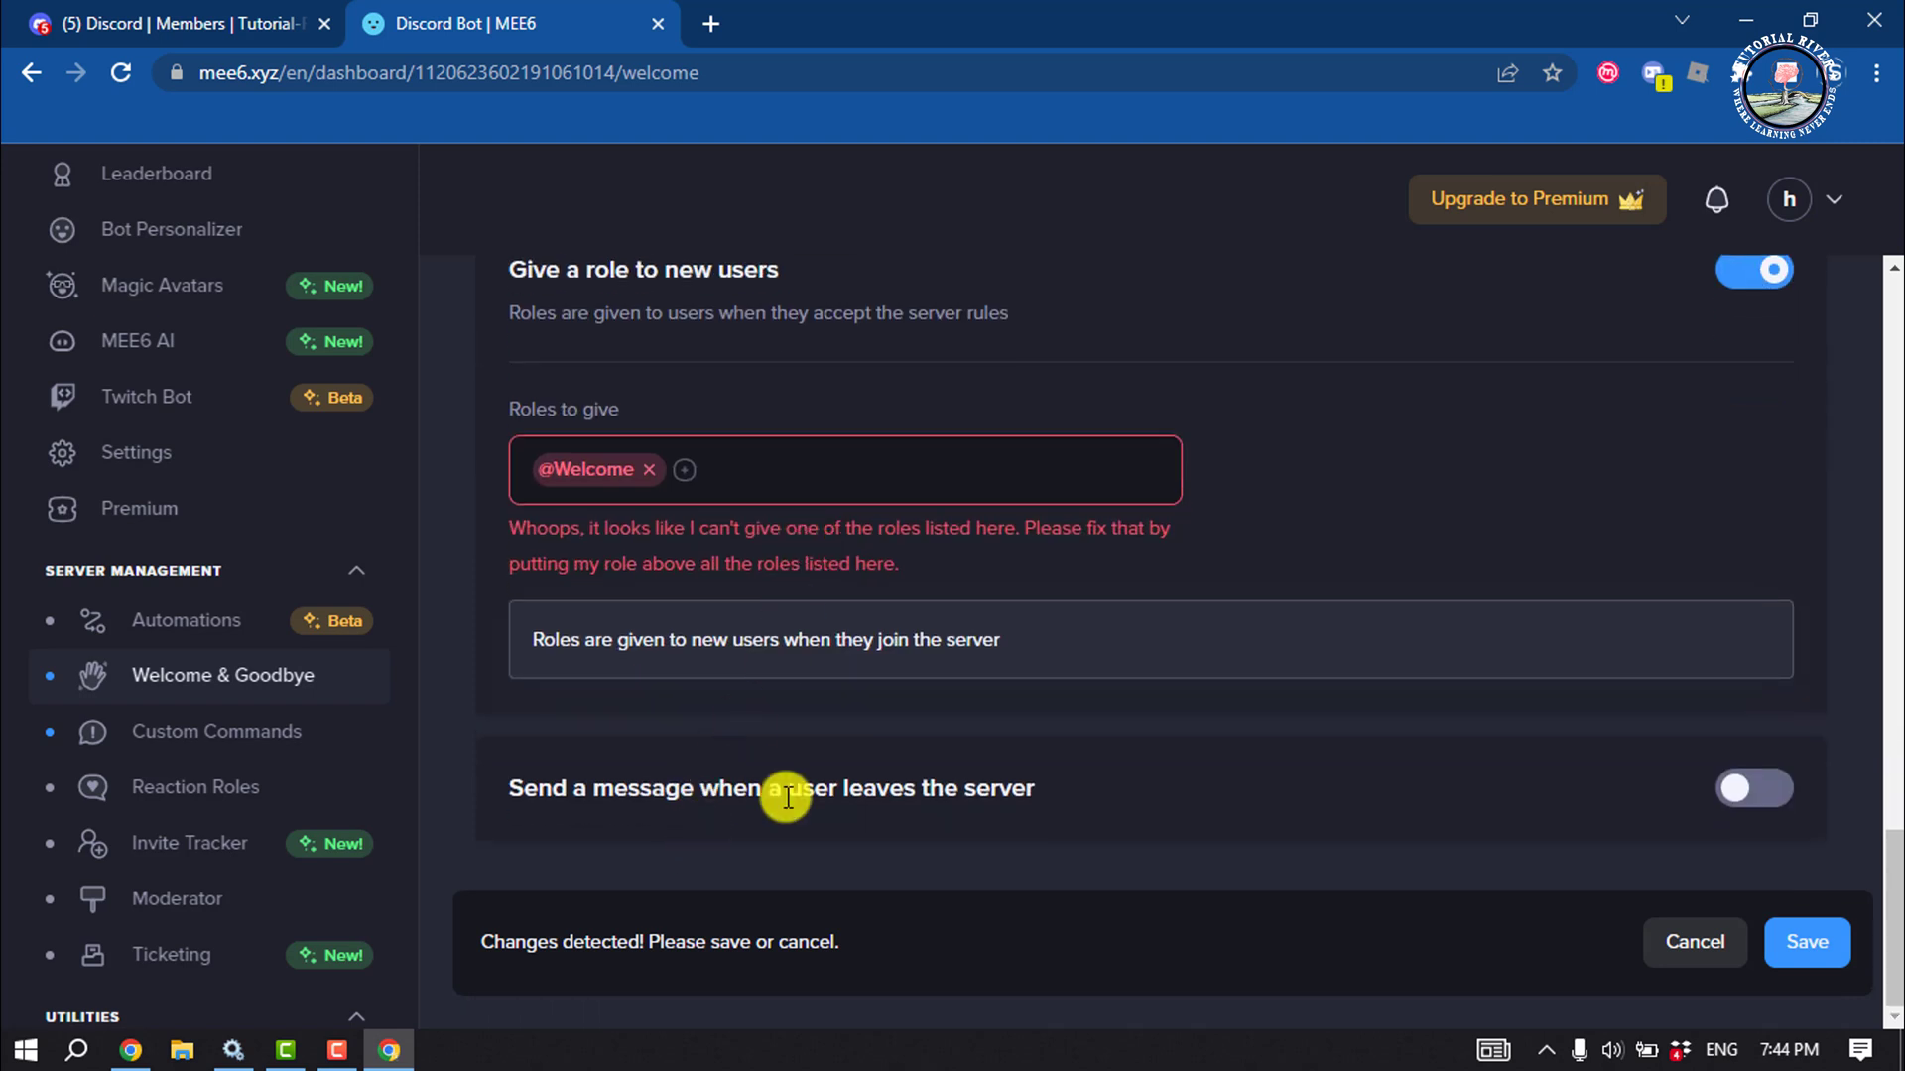
click(1769, 793)
scroll(1220, 754, down, 4)
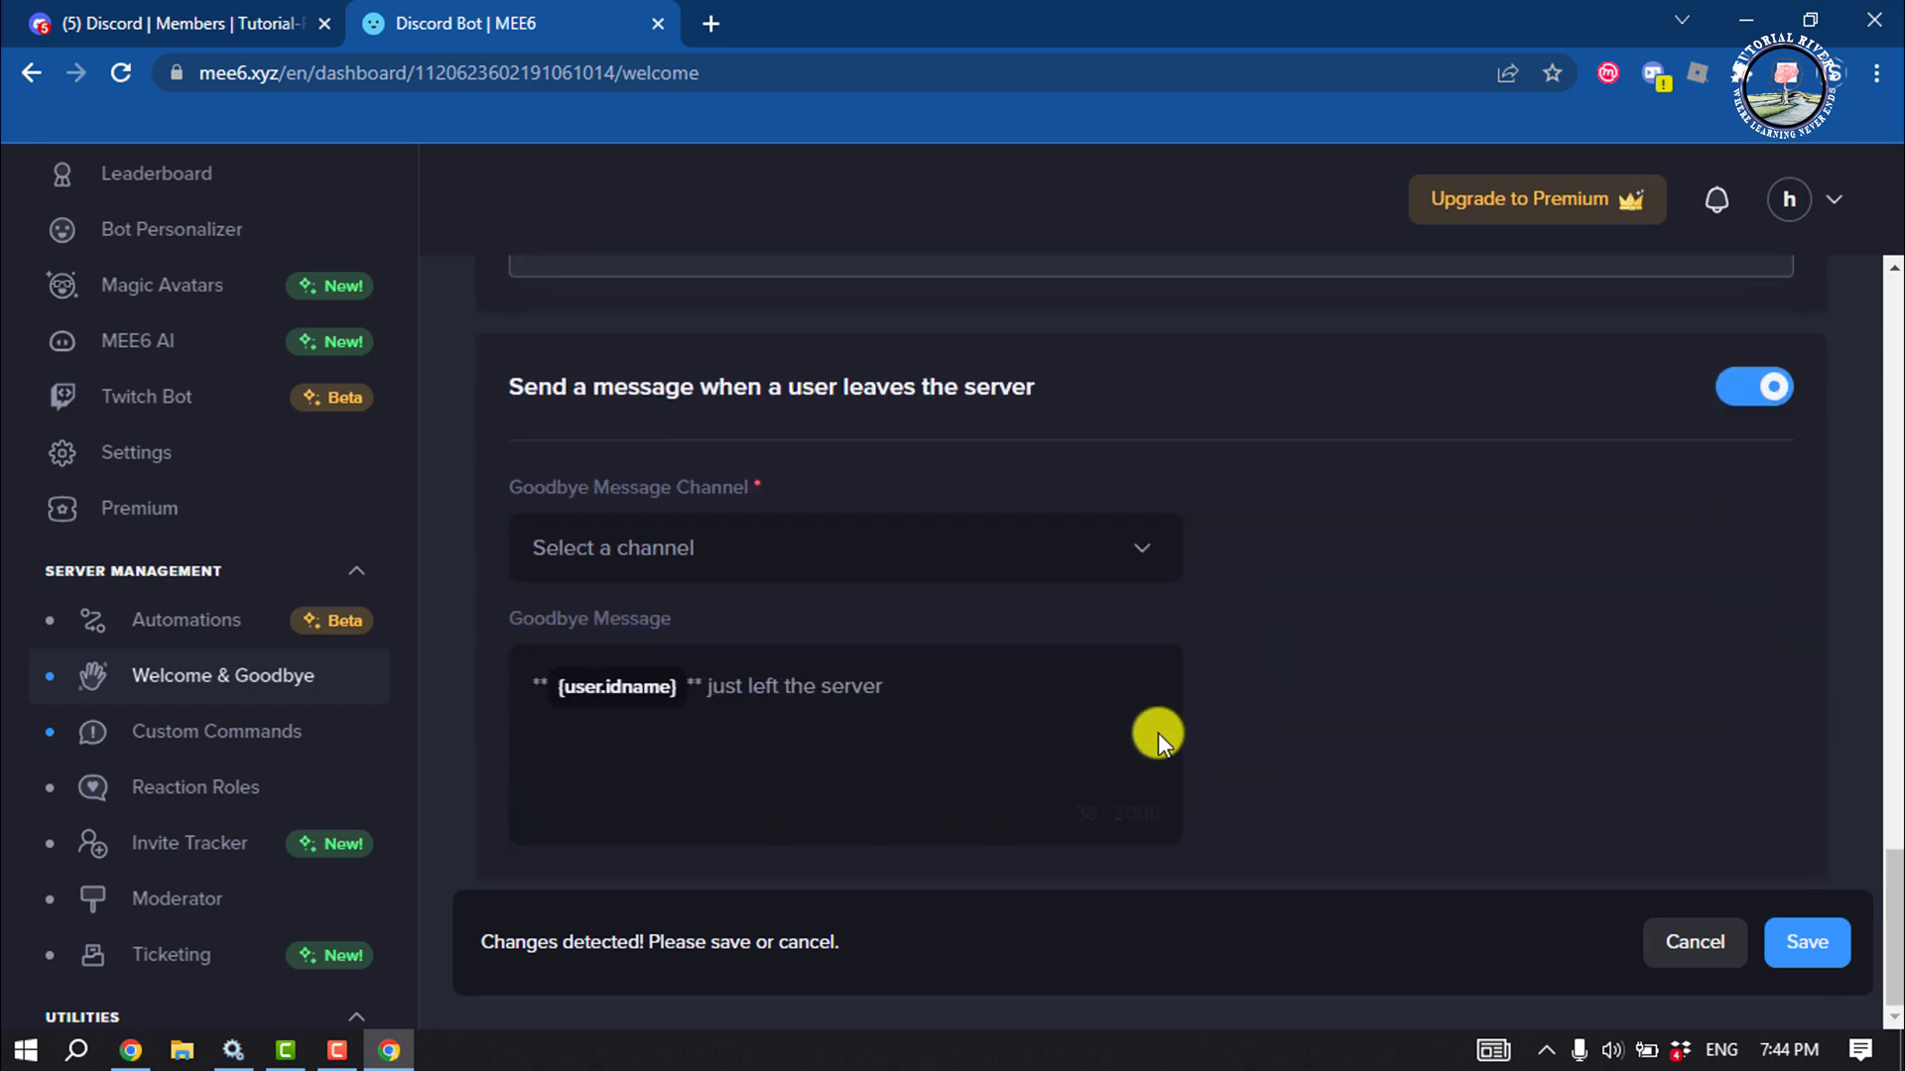
- Set the goodbye message channel to #goodbye and save the Welcome & Goodbye plugin changes
click(694, 552)
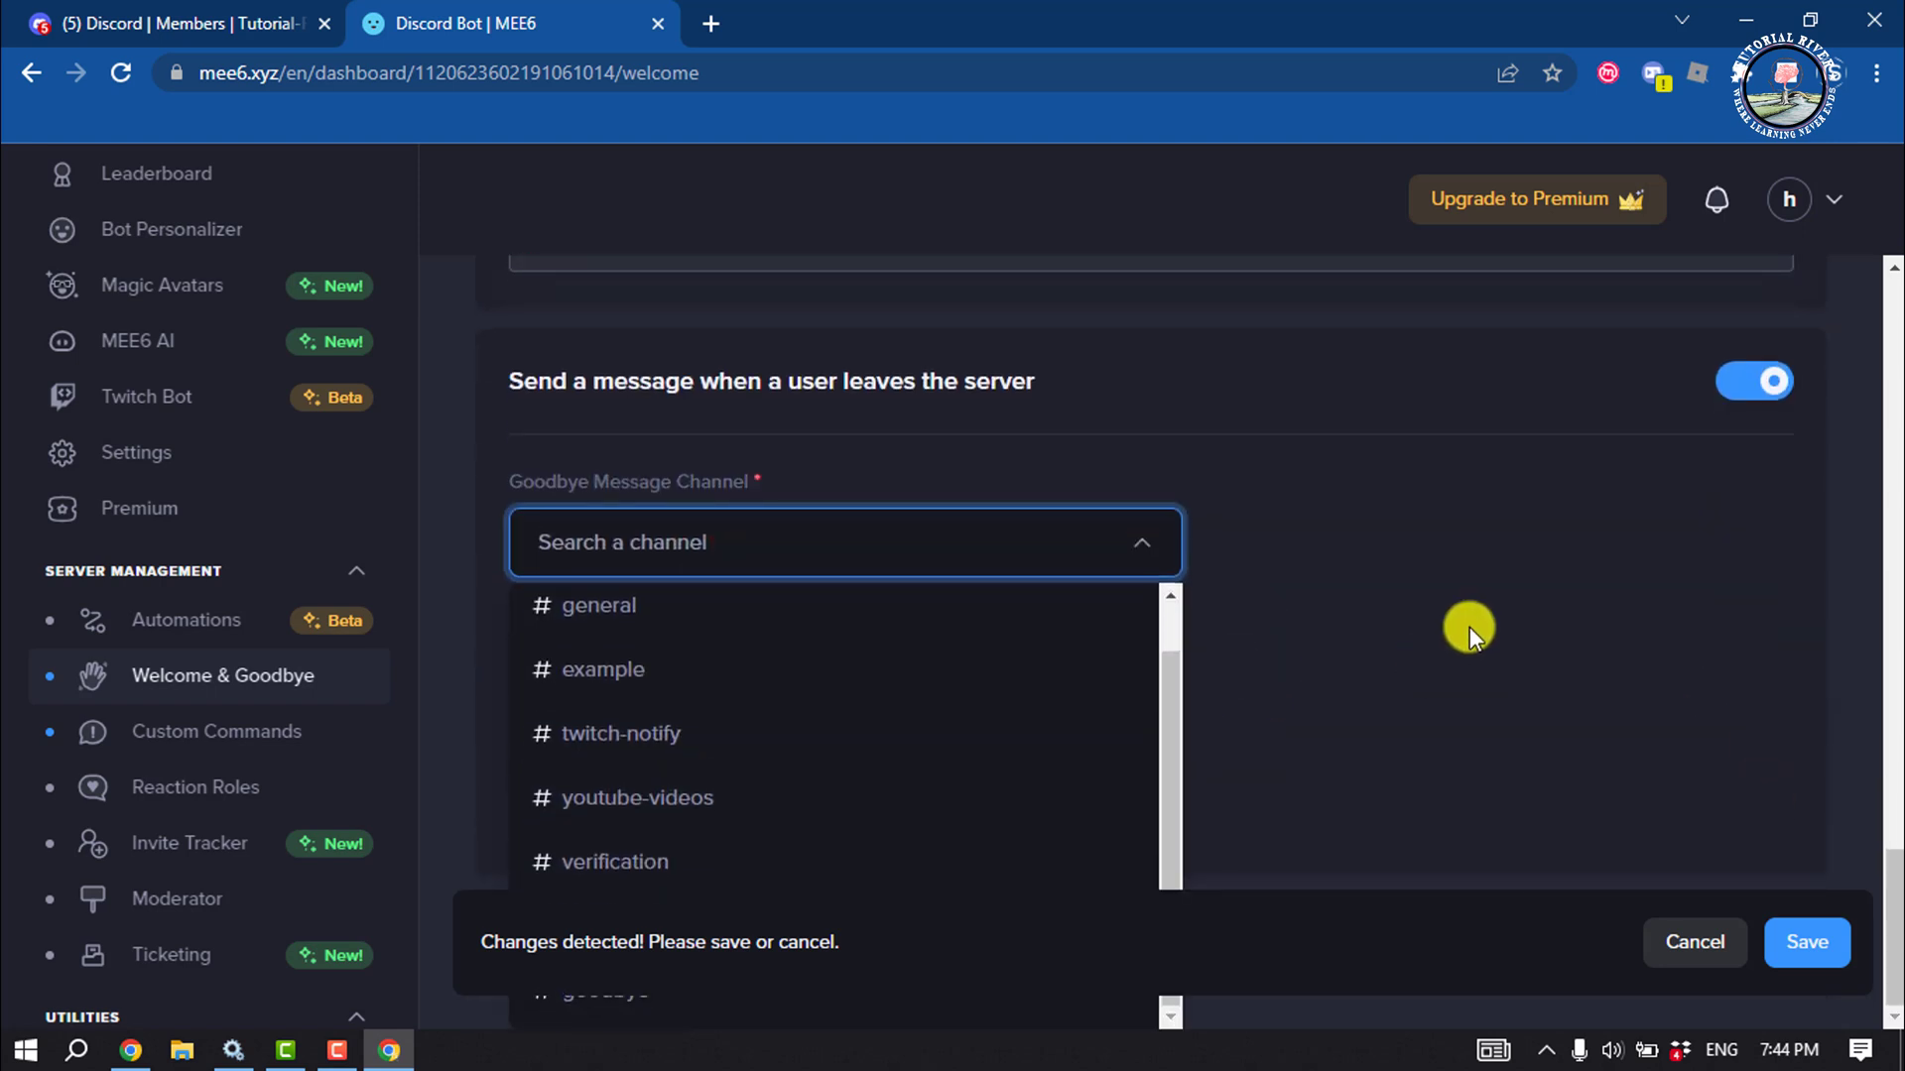
click(1386, 675)
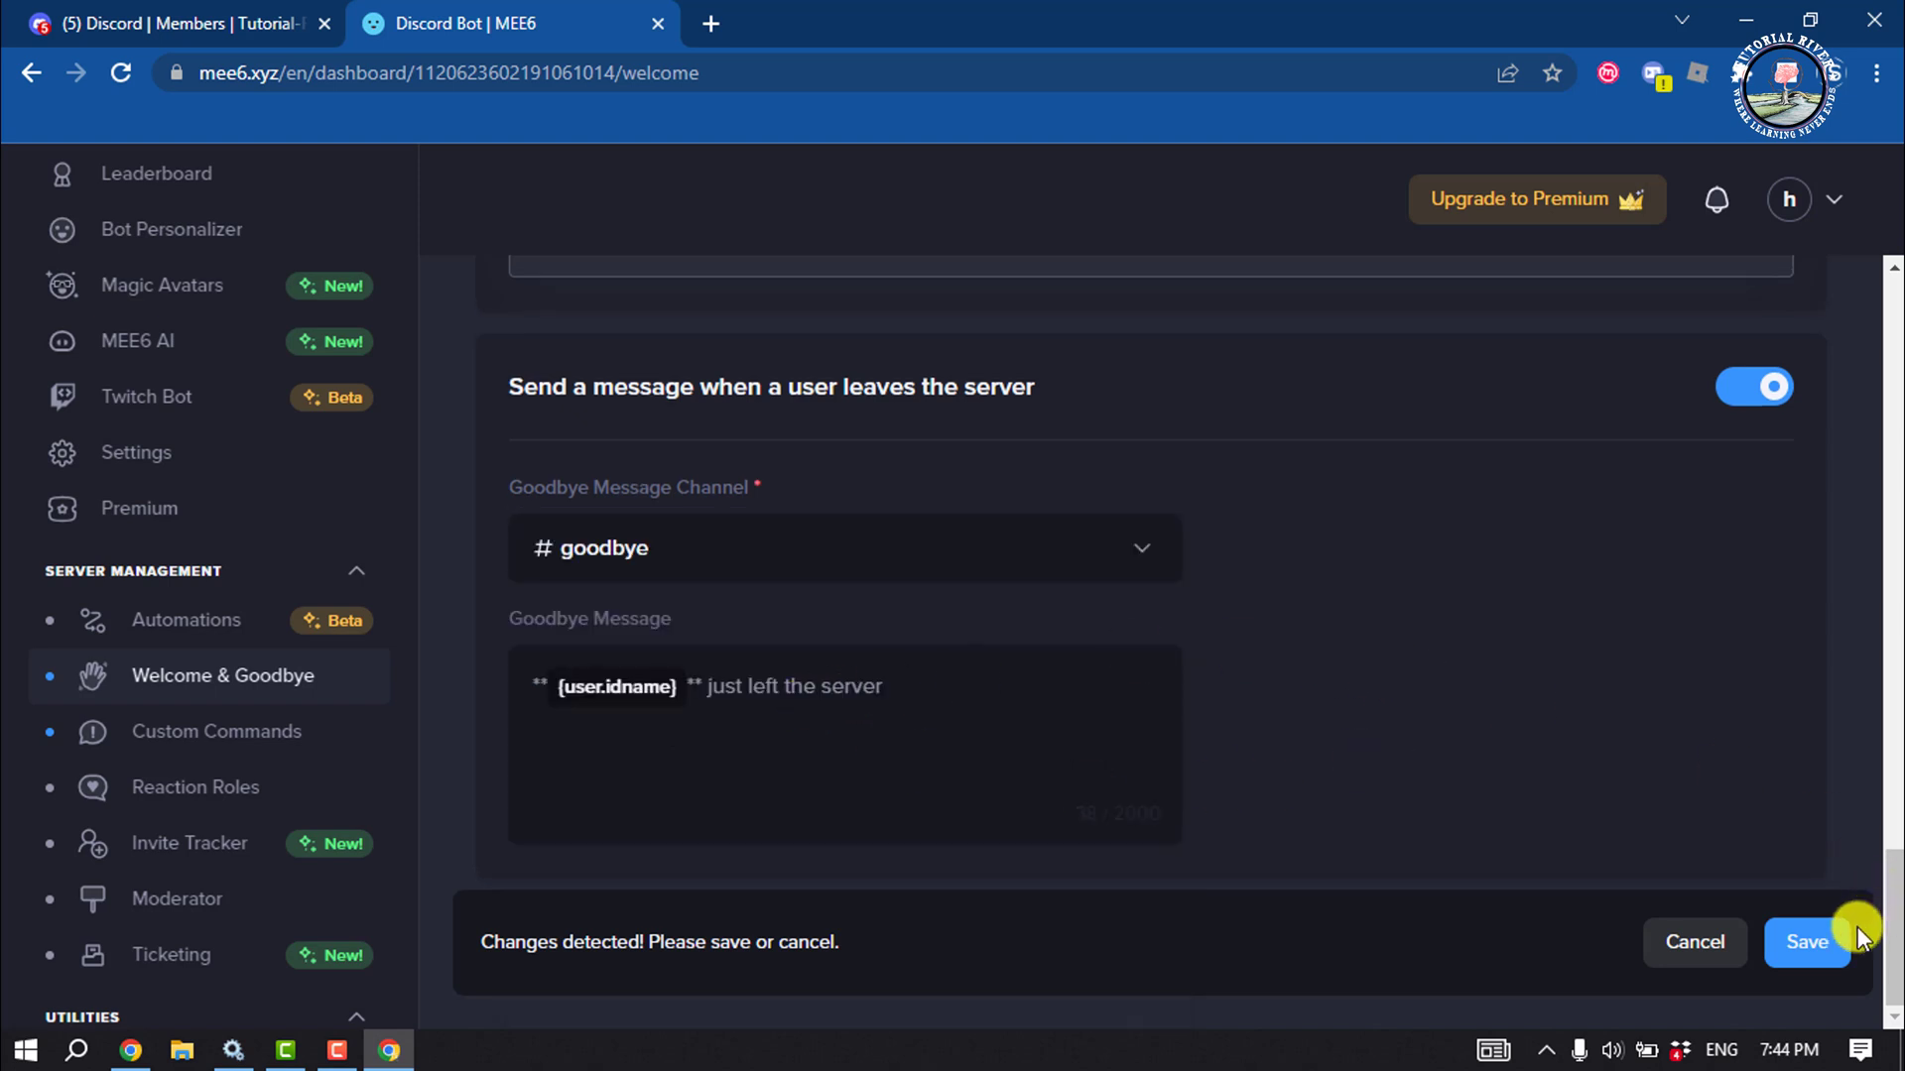
click(1813, 947)
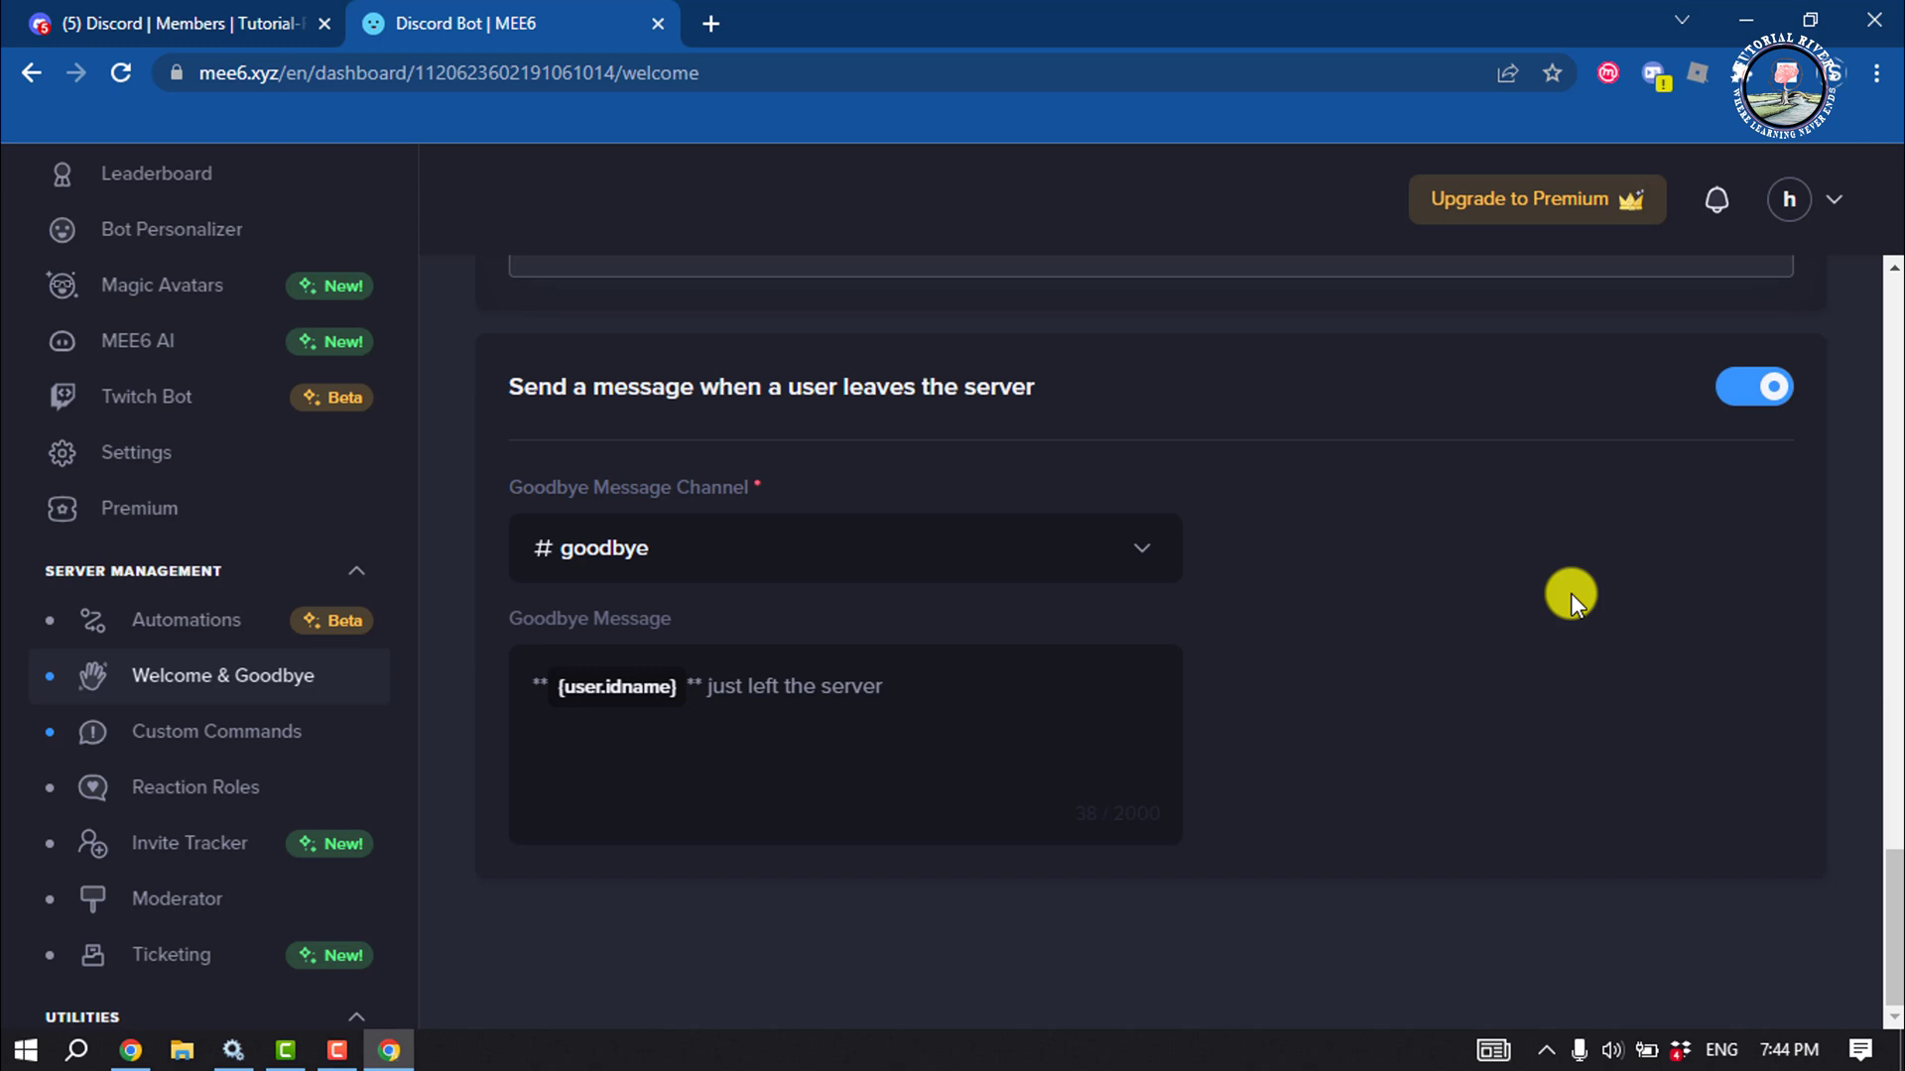
scroll(1550, 579, up, 15)
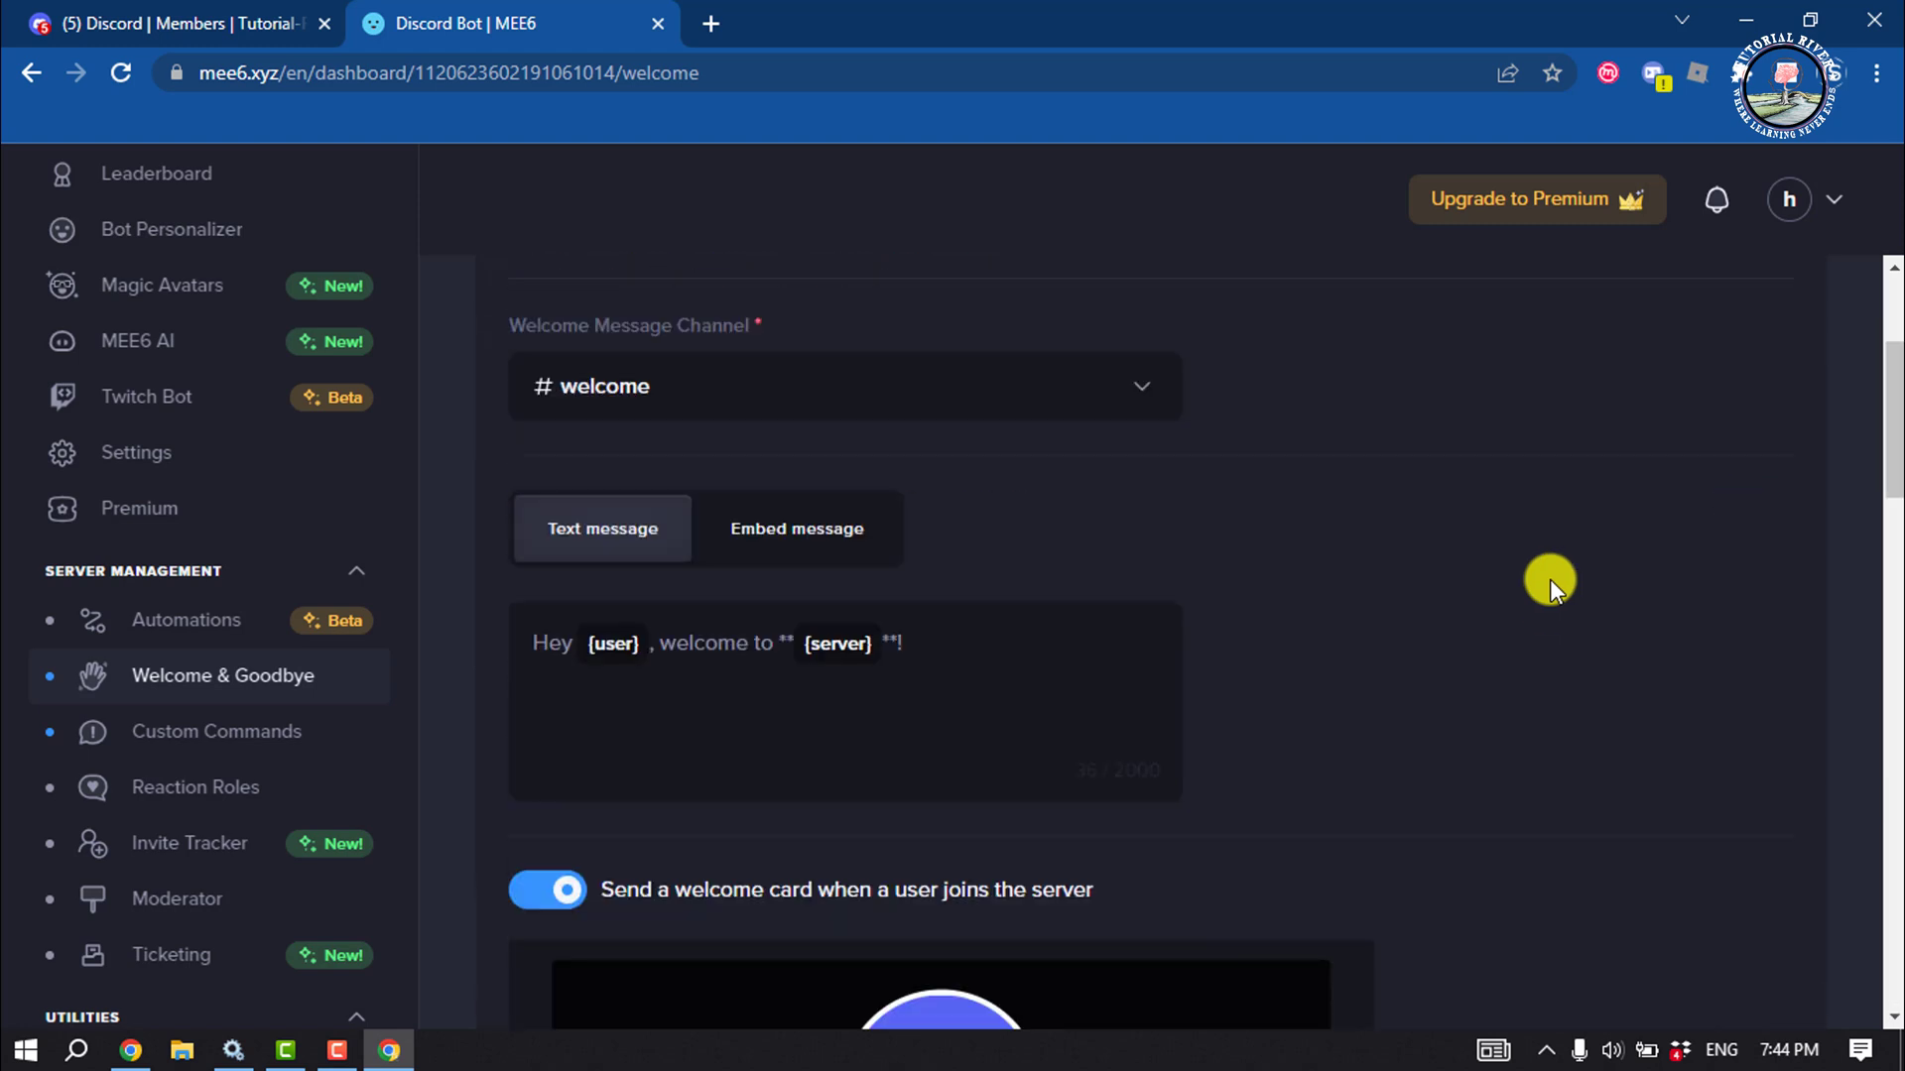
scroll(1549, 579, down, 15)
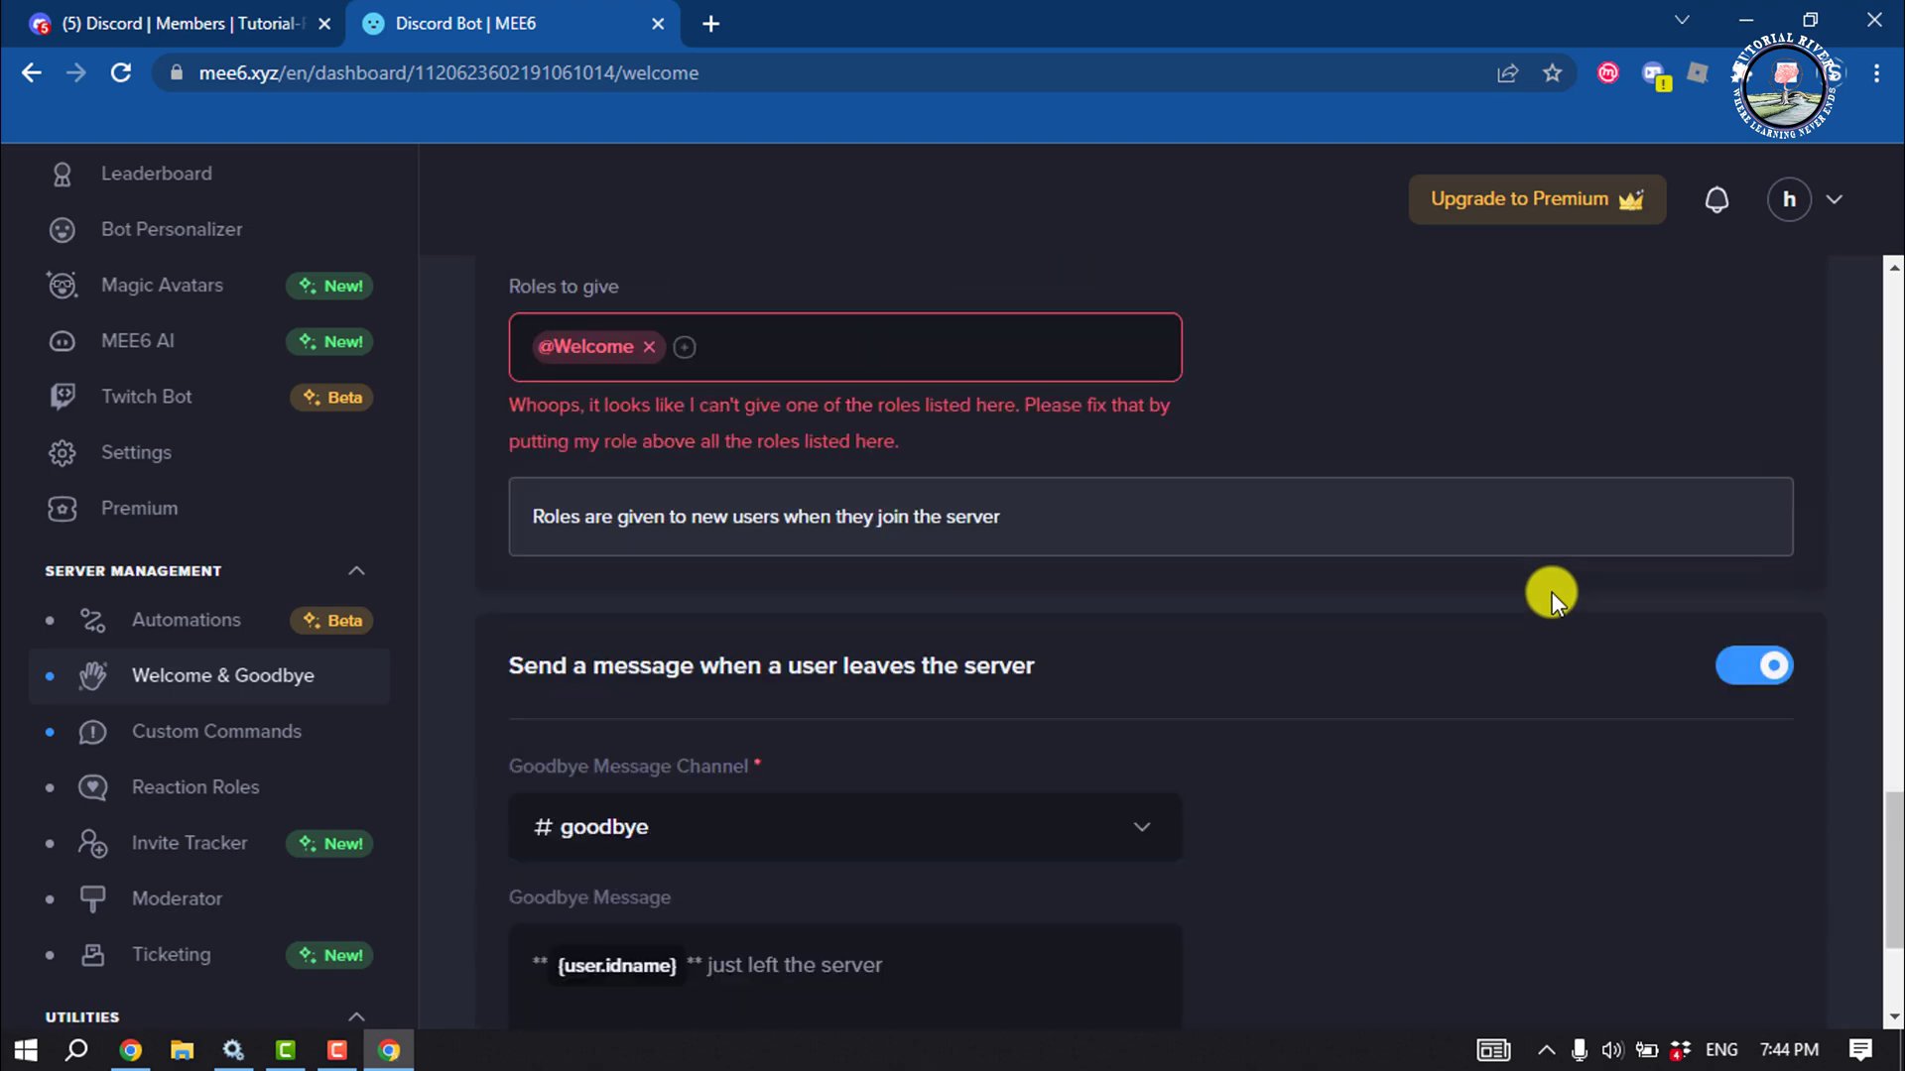
scroll(1551, 592, down, 3)
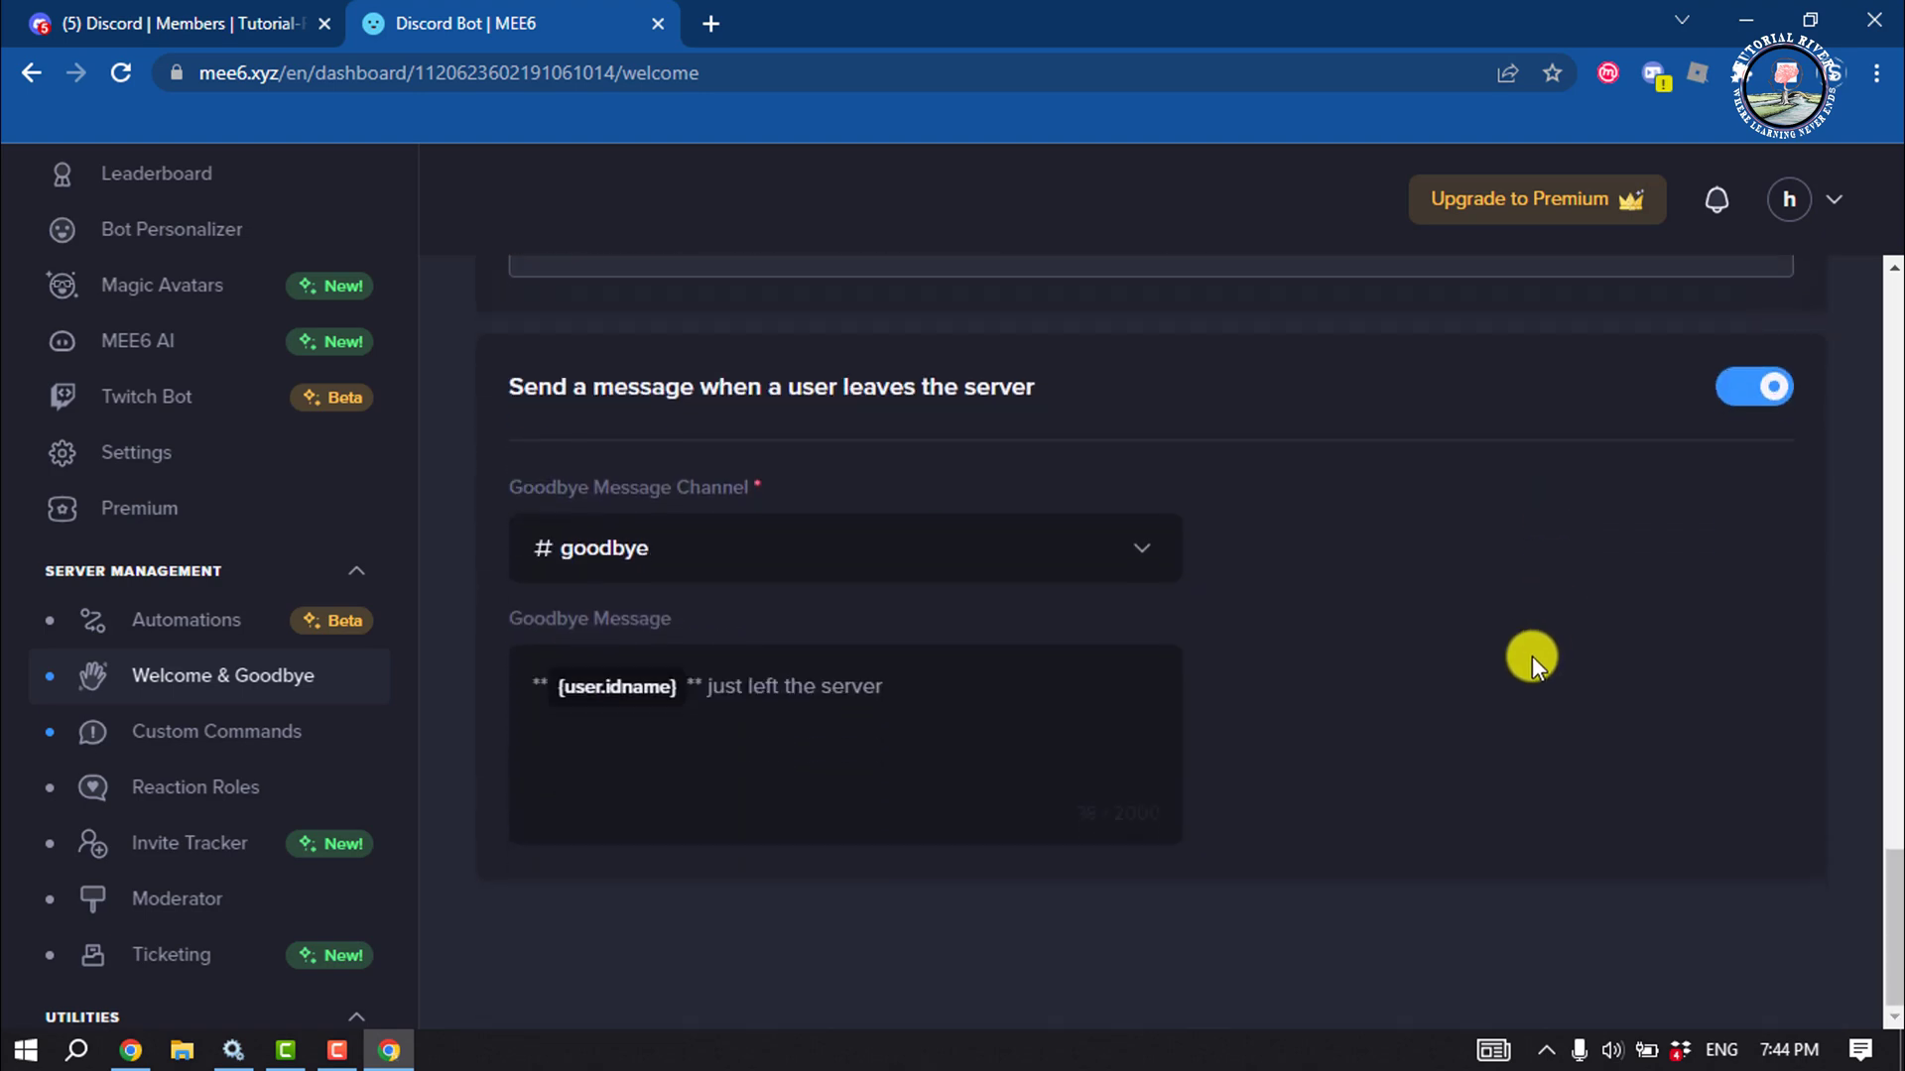